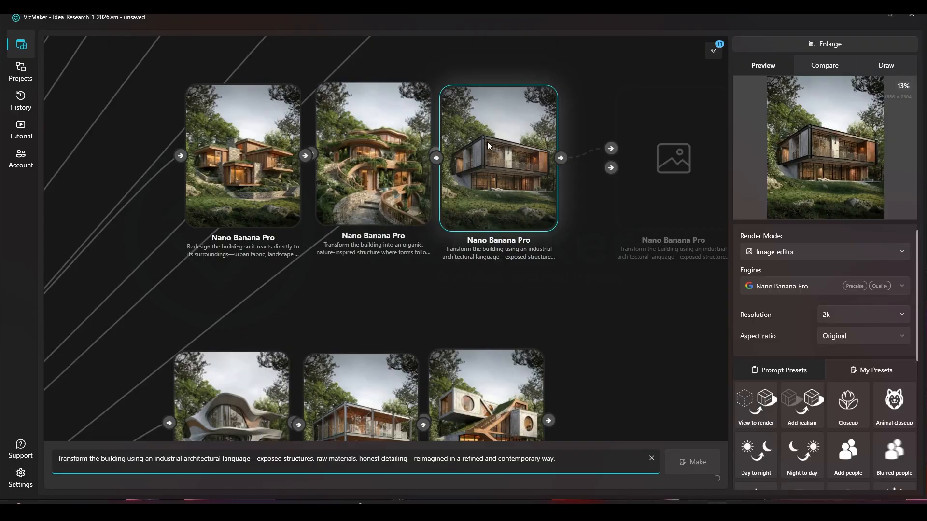
Copy the prompt "Redesign the building so it reacts directly to its surroundings…" from the stone-and-timber render that uses it.
{"action": "left_click", "coordinate": [236, 182]}
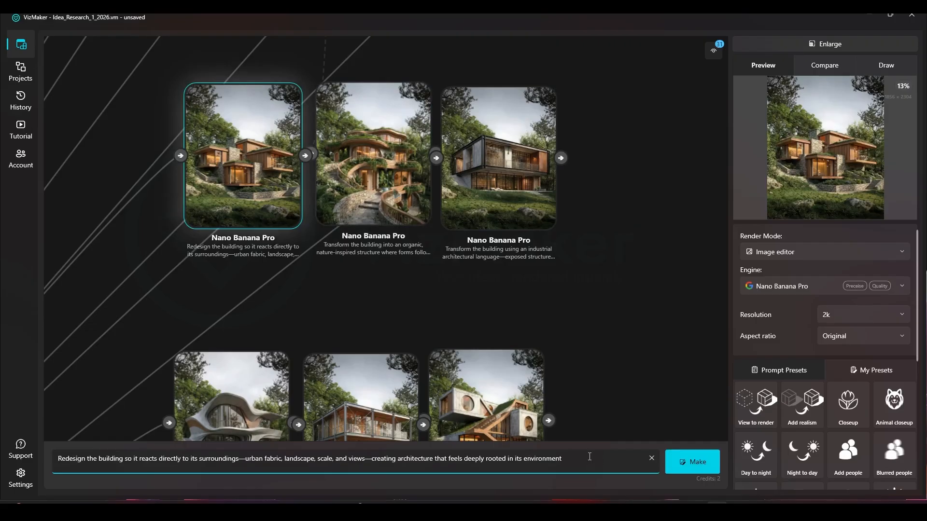
{"action": "left_click_drag", "start_coordinate": [307, 461], "coordinate": [316, 459]}
{"action": "left_click", "coordinate": [332, 325]}
{"action": "left_click", "coordinate": [246, 204]}
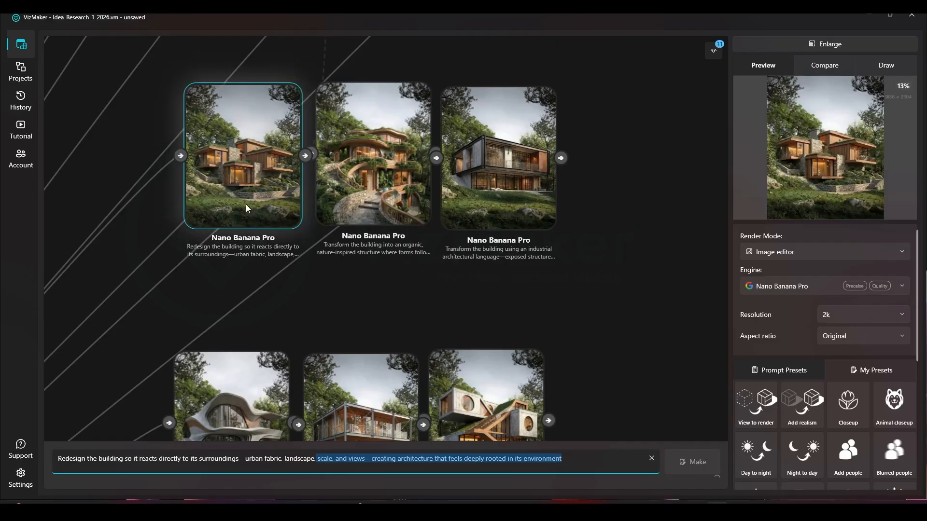
{"action": "left_click_drag", "start_coordinate": [251, 220], "coordinate": [278, 264]}
{"action": "scroll", "coordinate": [249, 161], "scroll_direction": "up", "scroll_amount": 3}
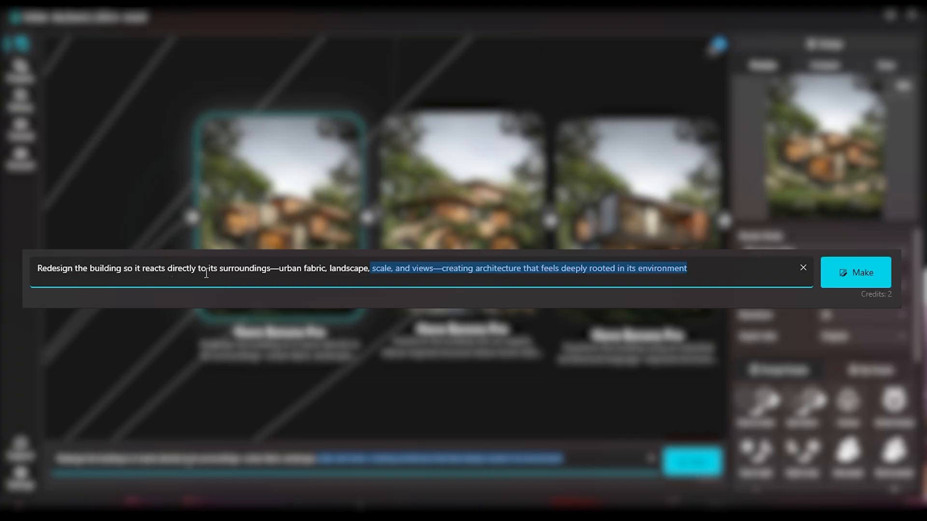
{"action": "left_click", "coordinate": [512, 459]}
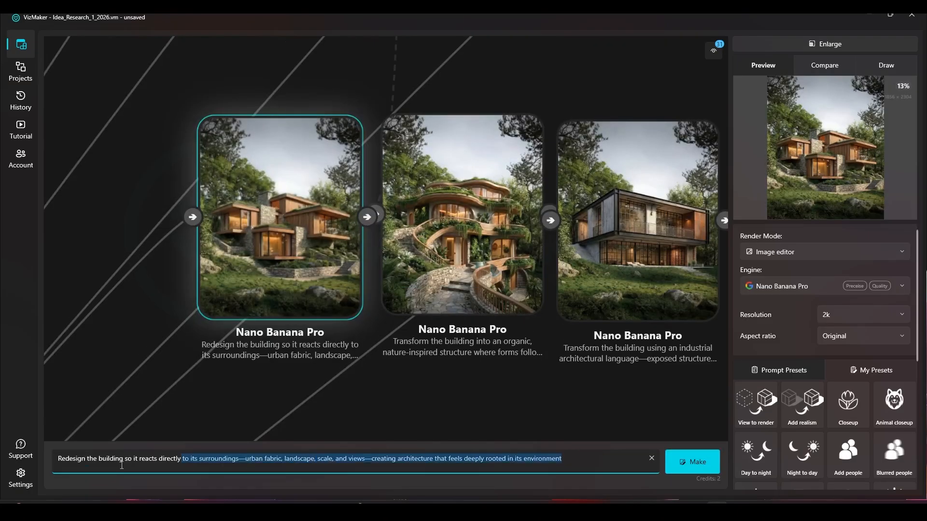
Generate a 2k render from the source house with the surroundings prompt and place it below the "Reimagine the architecture of the building" row.
{"action": "scroll", "coordinate": [403, 343], "scroll_direction": "down", "scroll_amount": 5}
{"action": "scroll", "coordinate": [433, 266], "scroll_direction": "down", "scroll_amount": 6}
{"action": "left_click_drag", "start_coordinate": [114, 228], "coordinate": [250, 209]}
{"action": "scroll", "coordinate": [246, 205], "scroll_direction": "up", "scroll_amount": 4}
{"action": "left_click", "coordinate": [285, 316]}
{"action": "left_click", "coordinate": [275, 261]}
{"action": "triple_click", "coordinate": [323, 455]}
{"action": "type", "text": "Redesign the building so it reacts directly to its surroundings—urban fabric, landscape, scale, and views—creating architecture that feels deeply rooted in its environment"}
{"action": "left_click", "coordinate": [693, 463]}
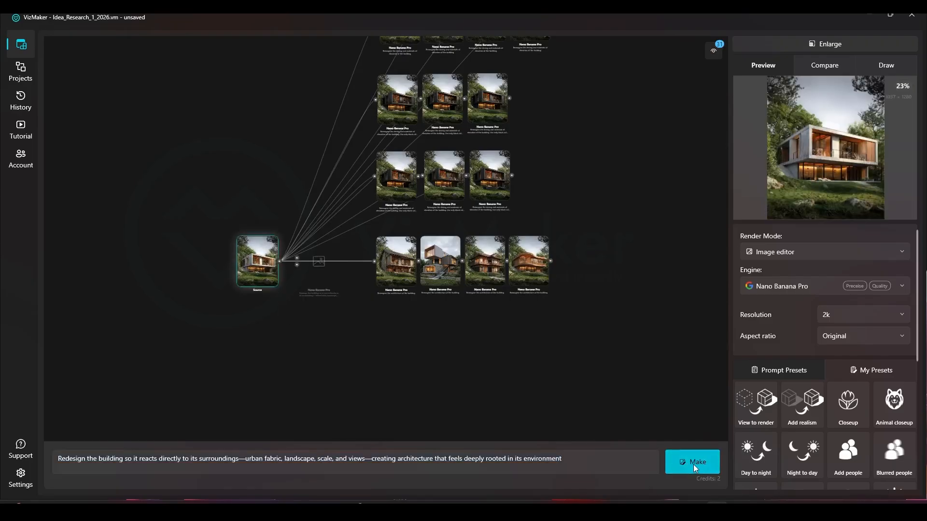
{"action": "left_click_drag", "start_coordinate": [302, 98], "coordinate": [481, 246]}
{"action": "left_click_drag", "start_coordinate": [87, 459], "coordinate": [276, 459]}
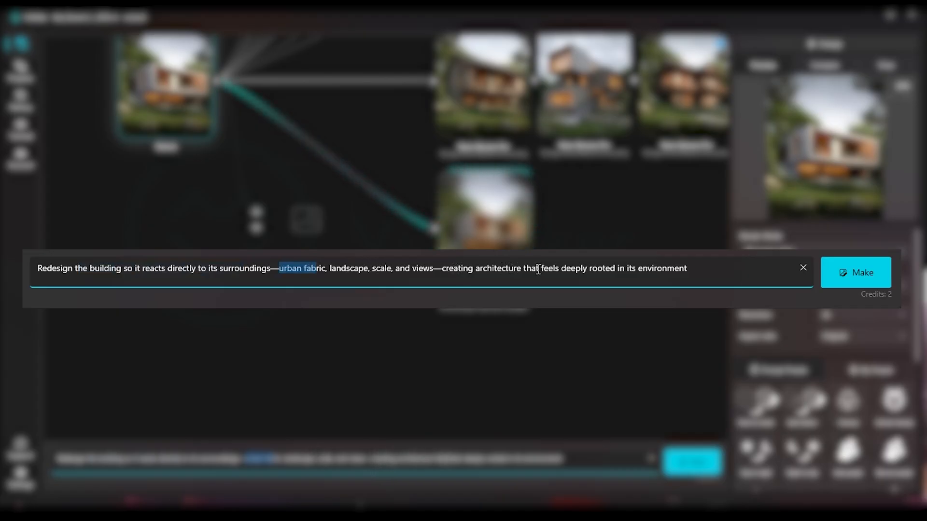
{"action": "left_click", "coordinate": [565, 461]}
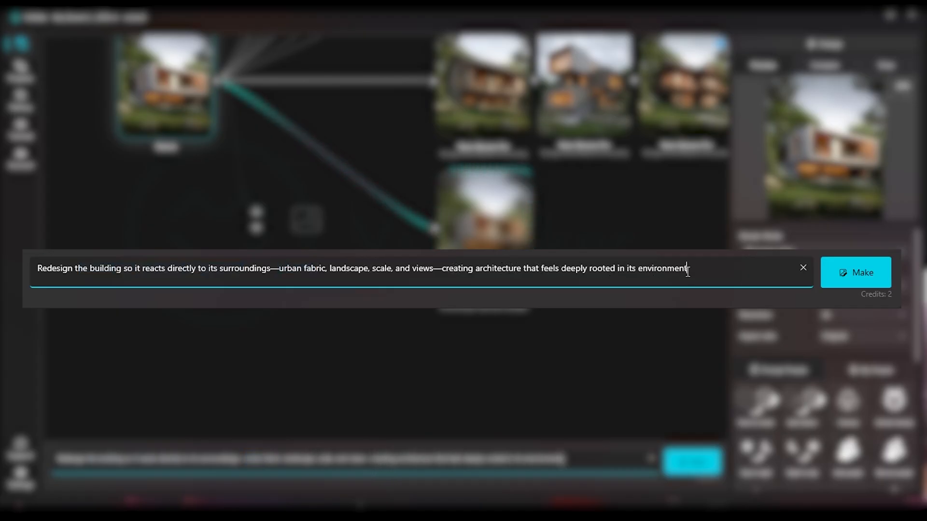
Copy the prompt "Transform the building into an organic, nature-inspired structure…" from the existing green terraced render.
{"action": "left_click", "coordinate": [601, 317]}
{"action": "left_click_drag", "start_coordinate": [595, 311], "coordinate": [561, 356]}
{"action": "scroll", "coordinate": [606, 293], "scroll_direction": "down", "scroll_amount": 3}
{"action": "left_click_drag", "start_coordinate": [617, 290], "coordinate": [496, 285]}
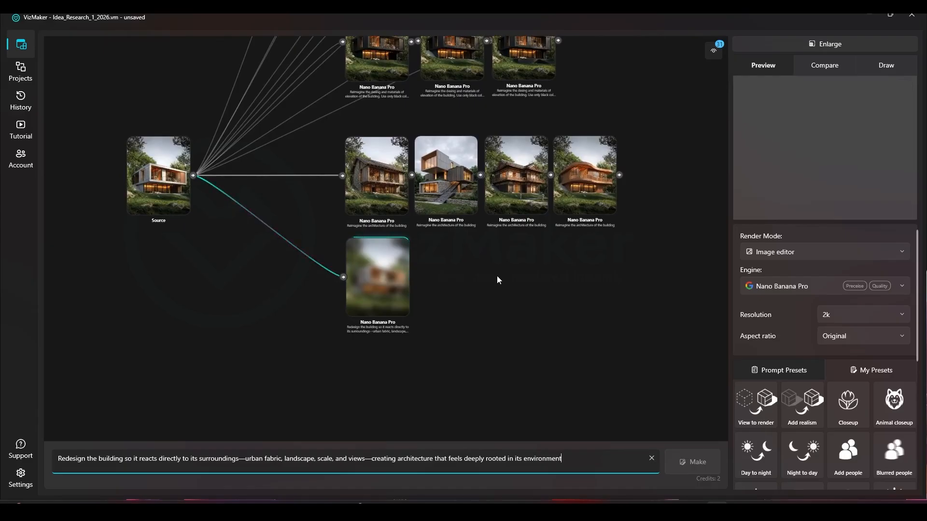
{"action": "scroll", "coordinate": [497, 276], "scroll_direction": "down", "scroll_amount": 3}
{"action": "left_click_drag", "start_coordinate": [622, 247], "coordinate": [307, 256]}
{"action": "scroll", "coordinate": [299, 257], "scroll_direction": "down", "scroll_amount": 5}
{"action": "left_click_drag", "start_coordinate": [523, 373], "coordinate": [475, 275]}
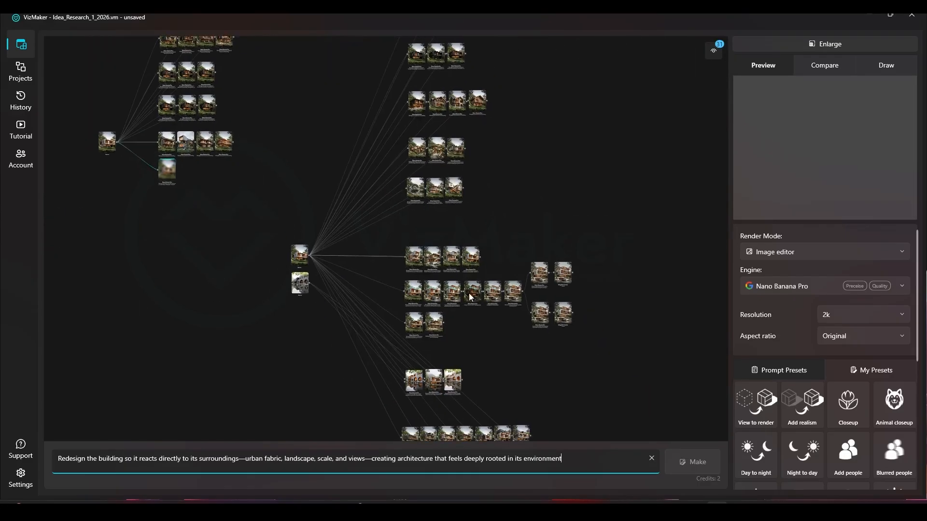
{"action": "scroll", "coordinate": [479, 293], "scroll_direction": "up", "scroll_amount": 5}
{"action": "left_click_drag", "start_coordinate": [412, 100], "coordinate": [426, 275]}
{"action": "scroll", "coordinate": [389, 116], "scroll_direction": "up", "scroll_amount": 5}
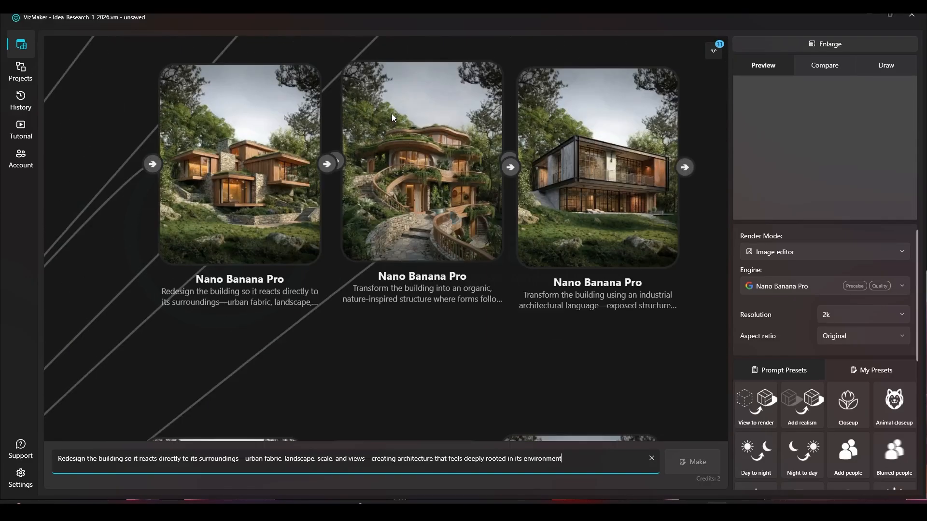
{"action": "left_click", "coordinate": [418, 160]}
{"action": "triple_click", "coordinate": [411, 459]}
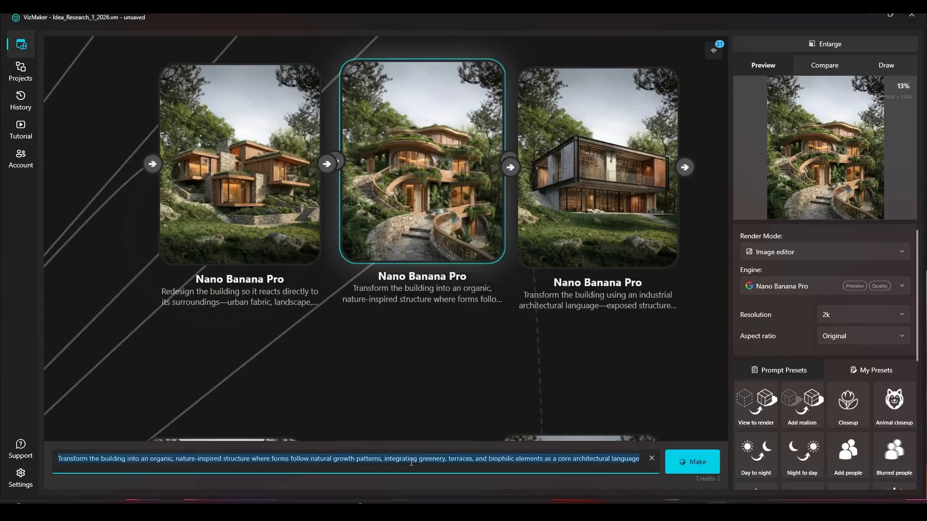
Select the original source house image as the input for the organic, nature-inspired prompt.
{"action": "scroll", "coordinate": [471, 413], "scroll_direction": "down", "scroll_amount": 5}
{"action": "left_click_drag", "start_coordinate": [257, 338], "coordinate": [414, 187]}
{"action": "scroll", "coordinate": [540, 182], "scroll_direction": "down", "scroll_amount": 3}
{"action": "scroll", "coordinate": [299, 185], "scroll_direction": "up", "scroll_amount": 3}
{"action": "left_click", "coordinate": [168, 158]}
{"action": "scroll", "coordinate": [167, 158], "scroll_direction": "up", "scroll_amount": 5}
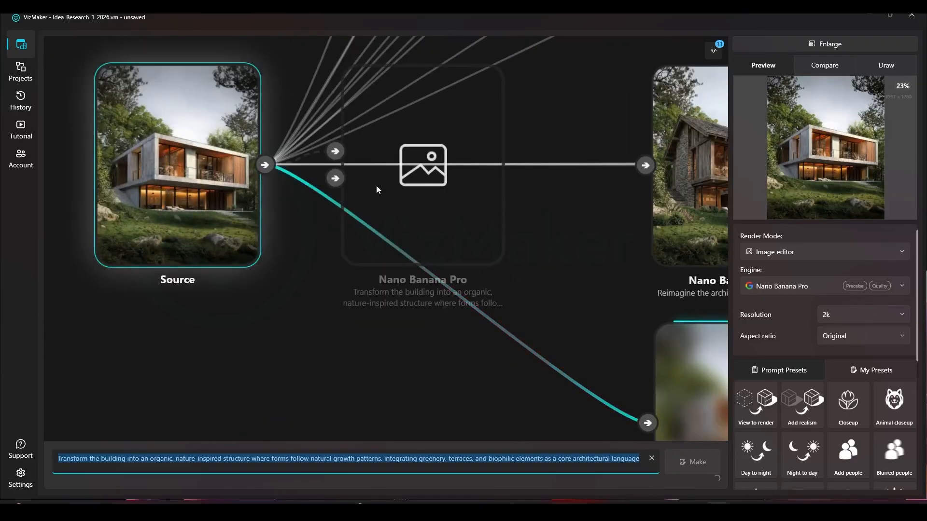
Review the organic prompt's wording on nature-inspired structure, natural growth patterns, terraces and biophilic elements.
{"action": "left_click", "coordinate": [125, 456]}
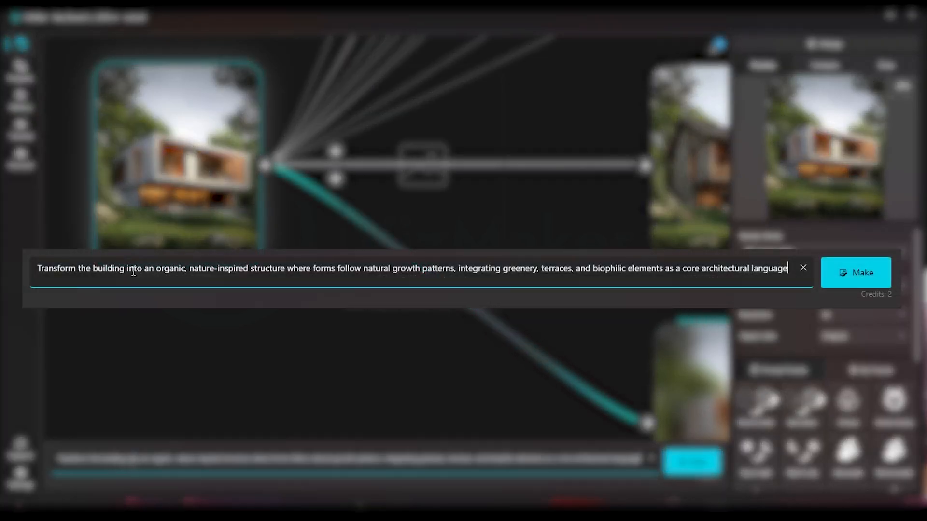
{"action": "left_click_drag", "start_coordinate": [127, 458], "coordinate": [174, 458]}
{"action": "left_click_drag", "start_coordinate": [190, 272], "coordinate": [330, 271]}
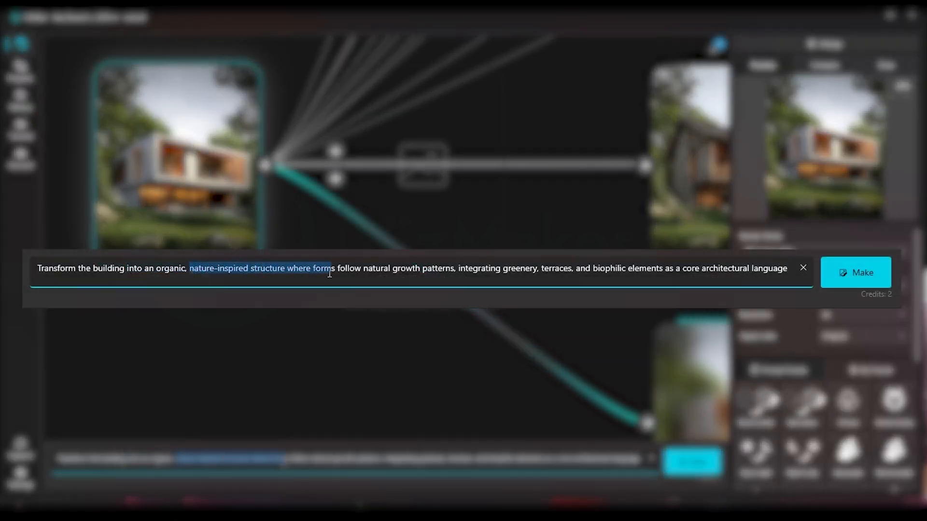
{"action": "left_click", "coordinate": [350, 270]}
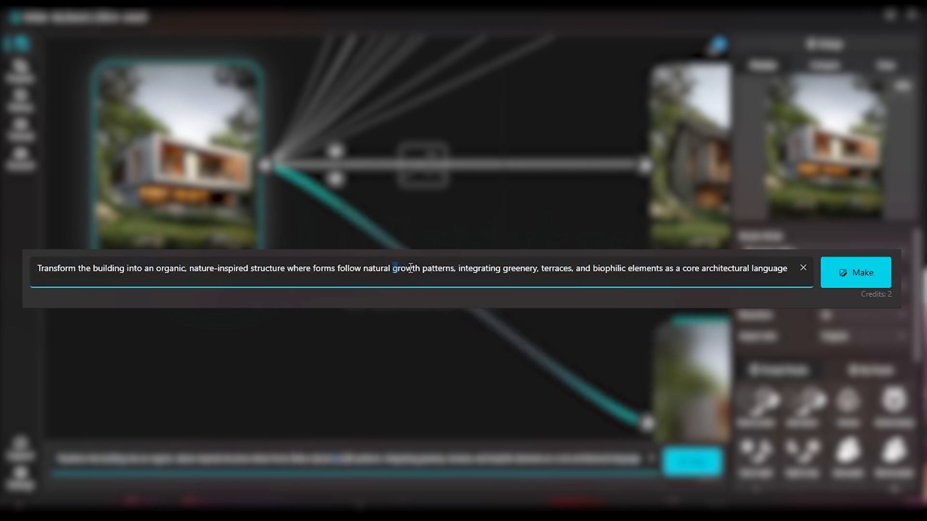
{"action": "left_click_drag", "start_coordinate": [392, 269], "coordinate": [455, 269]}
{"action": "left_click_drag", "start_coordinate": [542, 269], "coordinate": [699, 269]}
{"action": "left_click", "coordinate": [736, 268]}
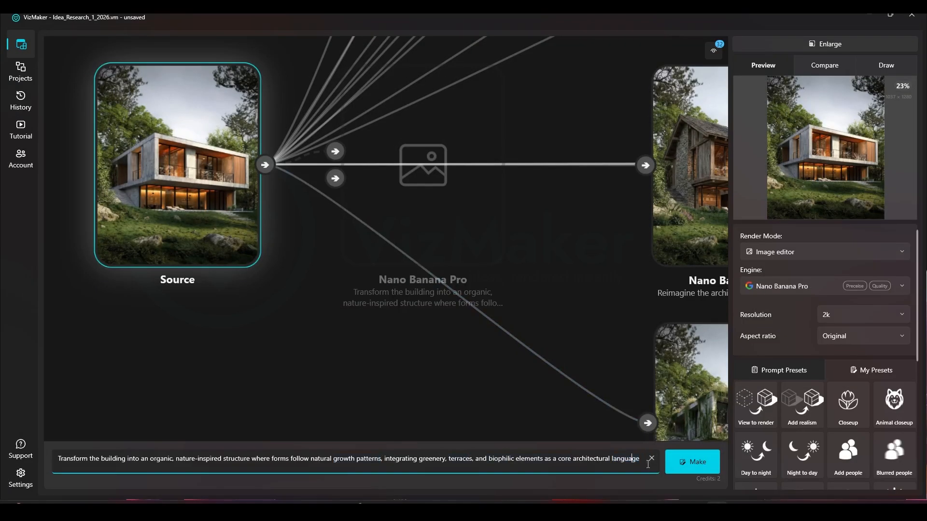
Generate three organic renders from the source house and stack them in a column beside the surroundings-based render.
{"action": "left_click", "coordinate": [685, 465]}
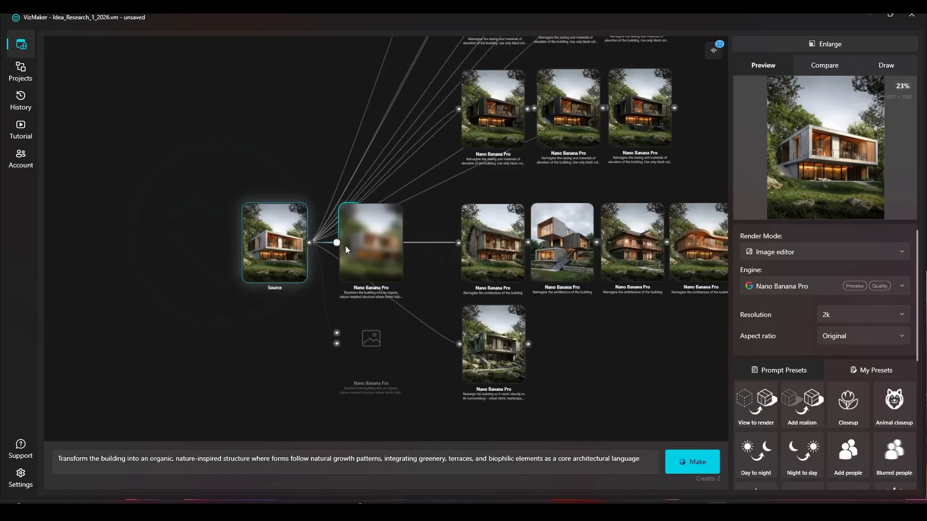
{"action": "left_click_drag", "start_coordinate": [346, 248], "coordinate": [562, 357]}
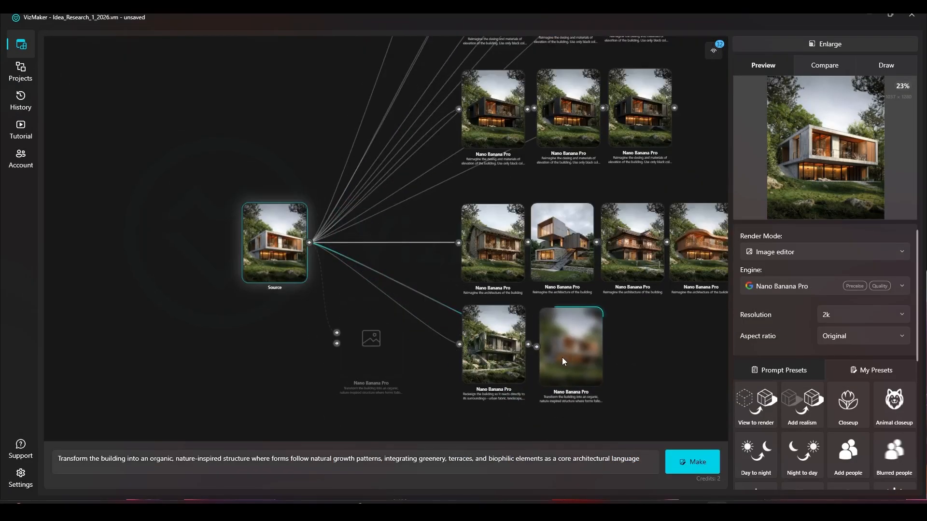
{"action": "left_click", "coordinate": [689, 466]}
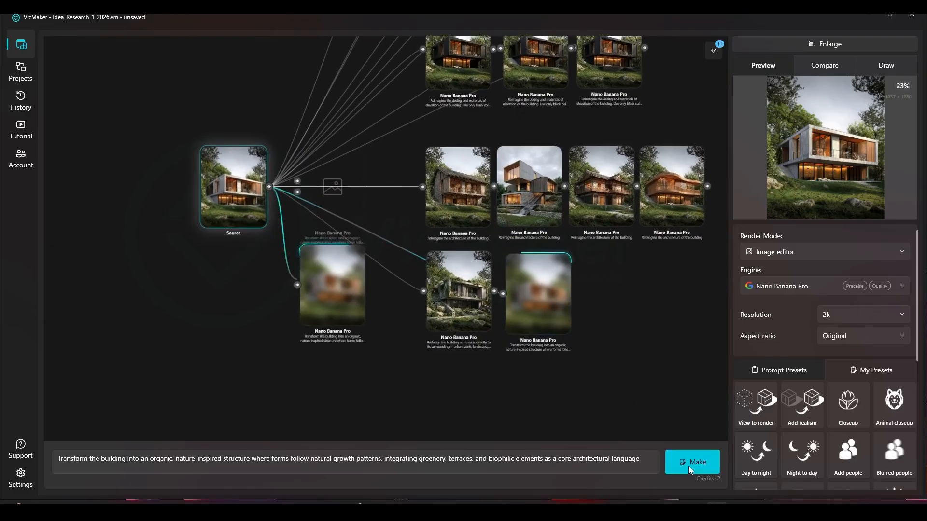
{"action": "left_click_drag", "start_coordinate": [370, 217], "coordinate": [569, 425]}
{"action": "left_click_drag", "start_coordinate": [244, 152], "coordinate": [445, 361]}
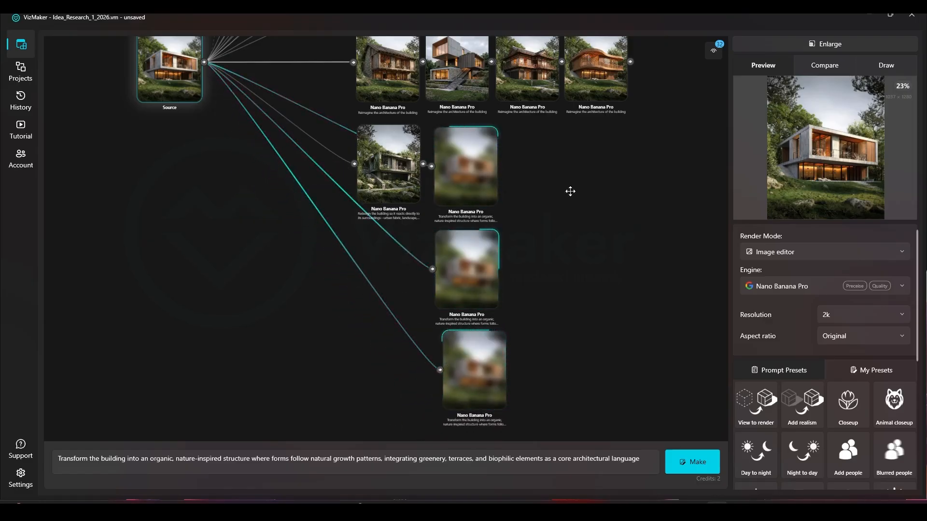
Copy the prompt "Transform the building using an industrial architectural language…" from the existing industrial-style render.
{"action": "left_click_drag", "start_coordinate": [556, 199], "coordinate": [536, 203]}
{"action": "scroll", "coordinate": [481, 229], "scroll_direction": "down", "scroll_amount": 3}
{"action": "left_click_drag", "start_coordinate": [513, 238], "coordinate": [431, 239]}
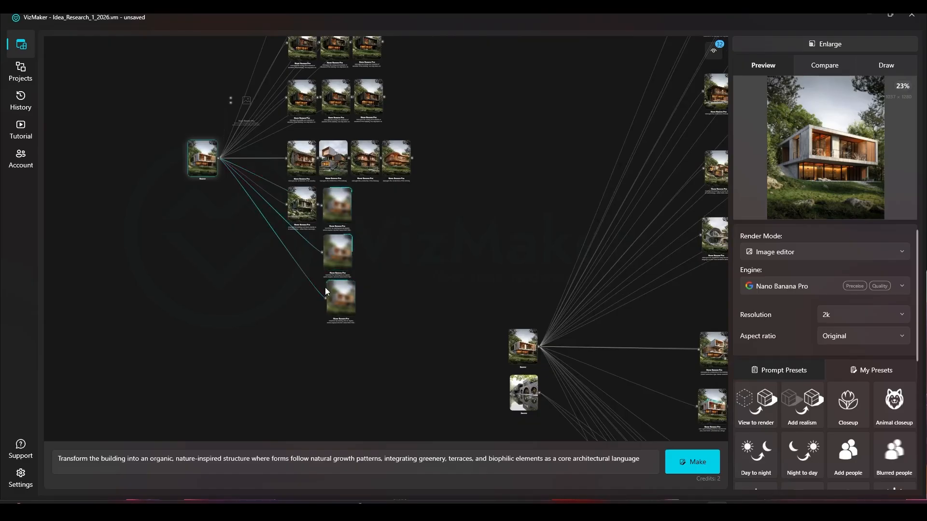
{"action": "left_click_drag", "start_coordinate": [498, 239], "coordinate": [91, 292]}
{"action": "scroll", "coordinate": [361, 224], "scroll_direction": "up", "scroll_amount": 5}
{"action": "left_click", "coordinate": [411, 214]}
{"action": "left_click_drag", "start_coordinate": [560, 460], "coordinate": [49, 454]}
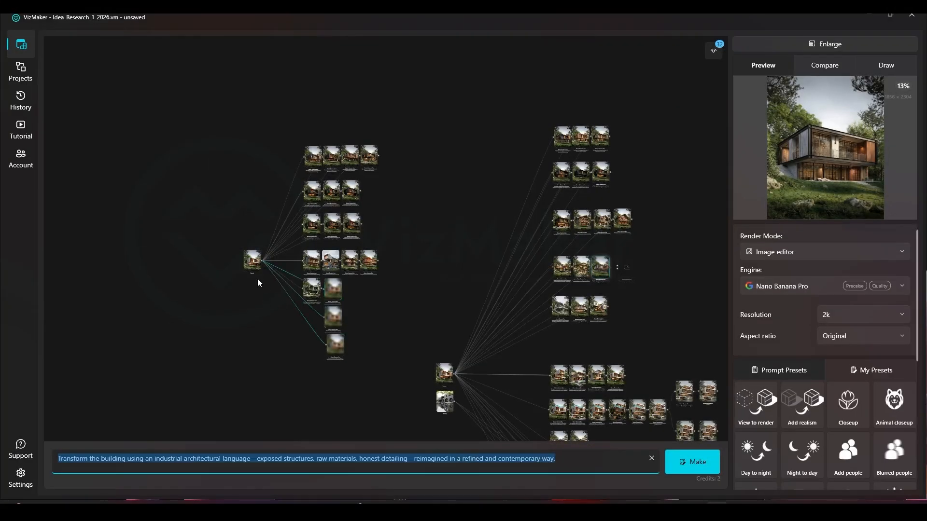
Generate three renders from the source house using the industrial architectural language prompt.
{"action": "scroll", "coordinate": [254, 308], "scroll_direction": "up", "scroll_amount": 5}
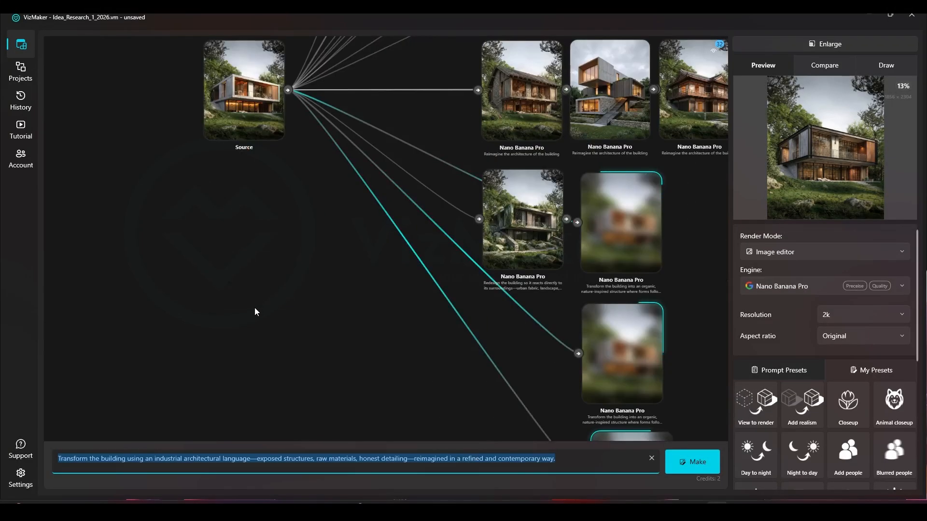
{"action": "left_click", "coordinate": [318, 456]}
{"action": "left_click", "coordinate": [700, 461]}
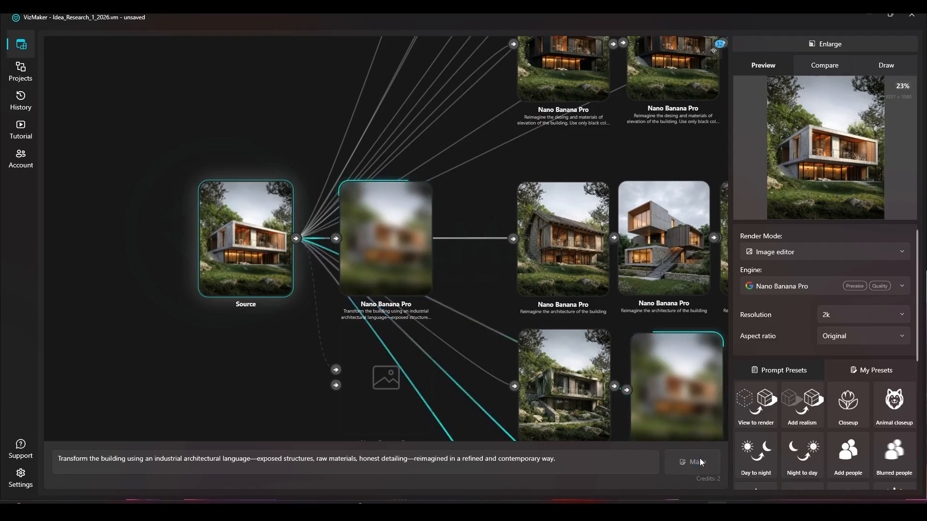
Arrange the three industrial renders in a column beside the organic renders.
{"action": "scroll", "coordinate": [271, 130], "scroll_direction": "down", "scroll_amount": 5}
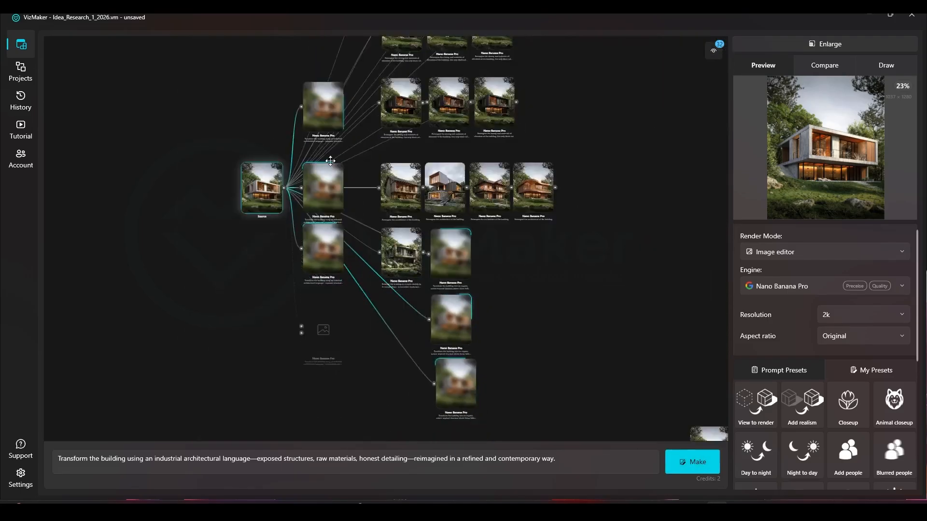
{"action": "left_click_drag", "start_coordinate": [317, 137], "coordinate": [495, 196]}
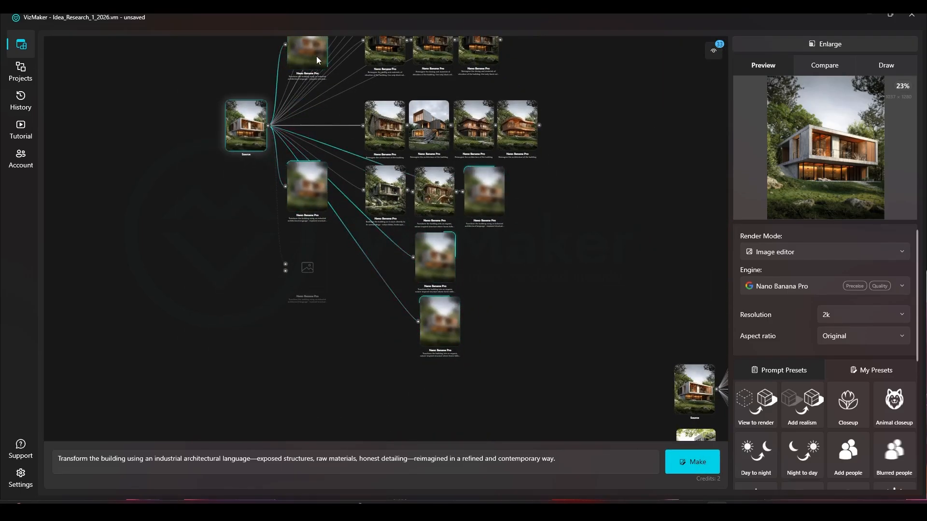
{"action": "left_click_drag", "start_coordinate": [316, 61], "coordinate": [497, 258]}
{"action": "left_click_drag", "start_coordinate": [308, 186], "coordinate": [491, 316]}
Reuse the prompt of the surroundings-based render on the source house and generate three more variations.
{"action": "scroll", "coordinate": [388, 193], "scroll_direction": "up", "scroll_amount": 6}
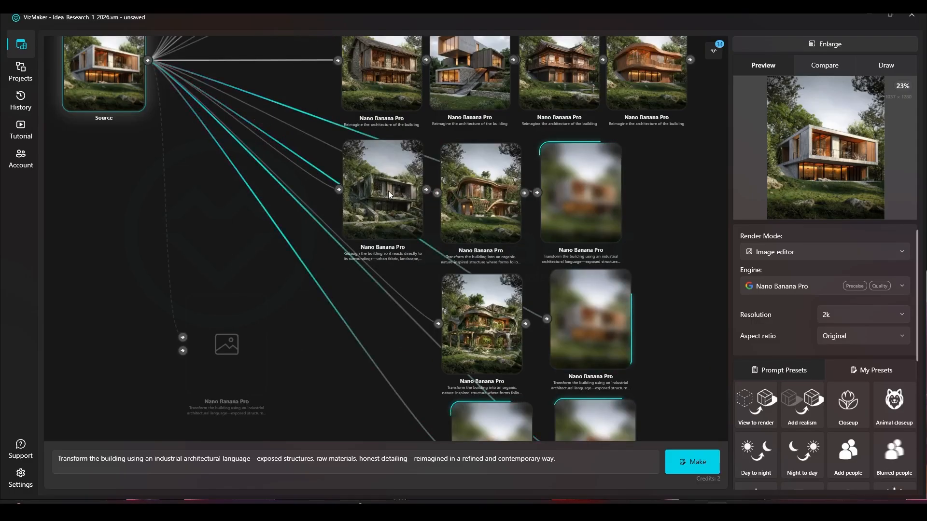
{"action": "left_click", "coordinate": [389, 193]}
{"action": "left_click_drag", "start_coordinate": [568, 459], "coordinate": [54, 457]}
{"action": "scroll", "coordinate": [295, 321], "scroll_direction": "down", "scroll_amount": 5}
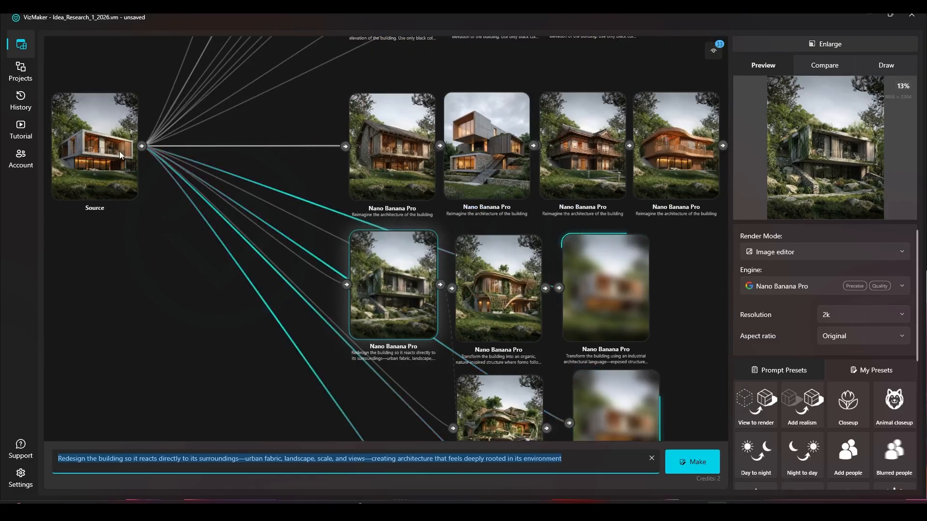
{"action": "left_click", "coordinate": [102, 150]}
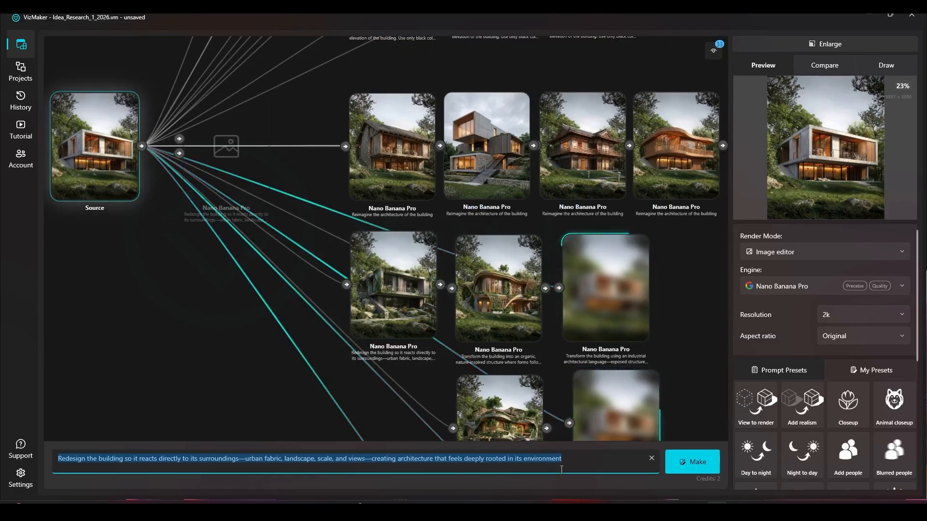
{"action": "left_click", "coordinate": [683, 464]}
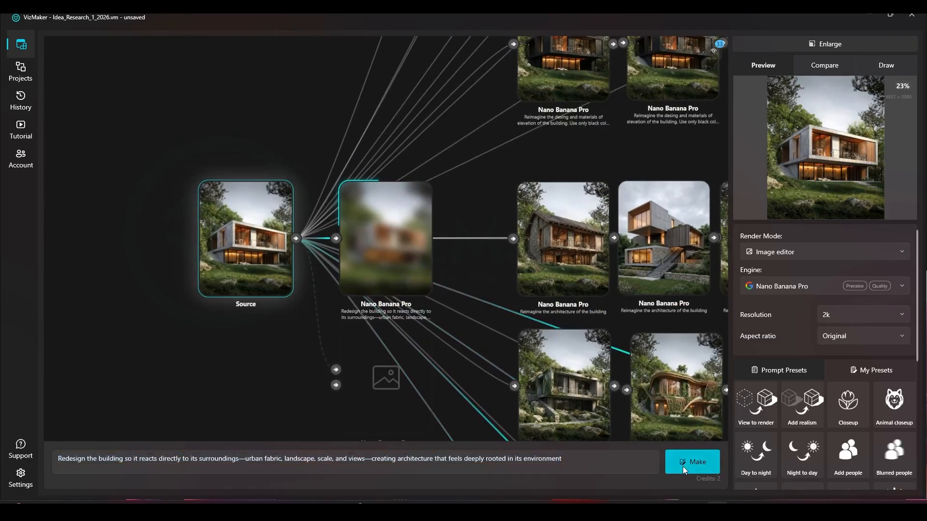
{"action": "left_click", "coordinate": [683, 466]}
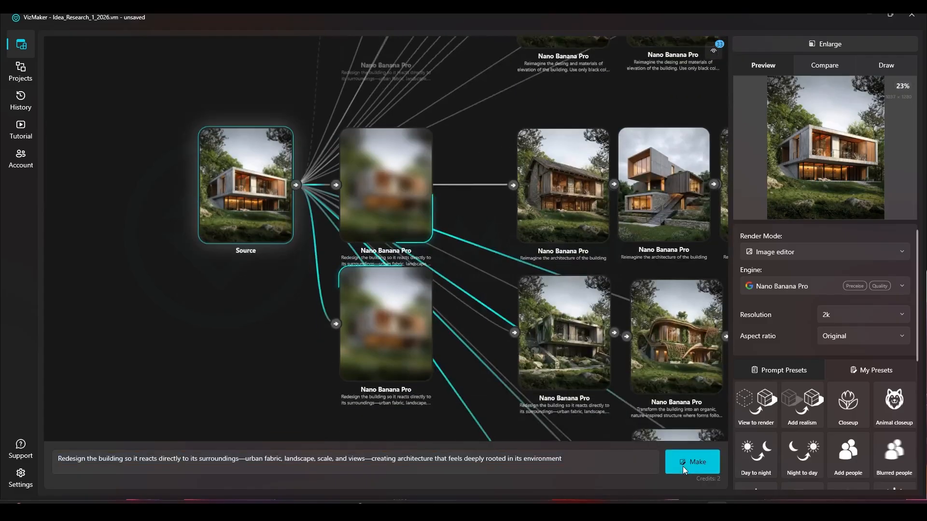
{"action": "left_click", "coordinate": [682, 467]}
Arrange the three new surroundings-based renders in a column beside the other variations, below the "Reimagine the architecture" row.
{"action": "left_click_drag", "start_coordinate": [473, 311], "coordinate": [439, 129]}
{"action": "scroll", "coordinate": [376, 202], "scroll_direction": "down", "scroll_amount": 5}
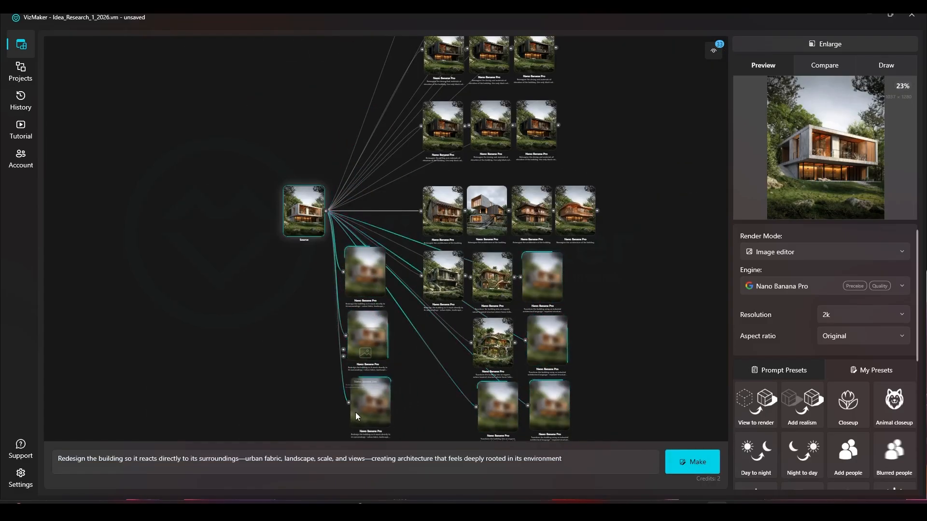
{"action": "left_click_drag", "start_coordinate": [444, 387], "coordinate": [353, 316]}
{"action": "left_click", "coordinate": [310, 197]}
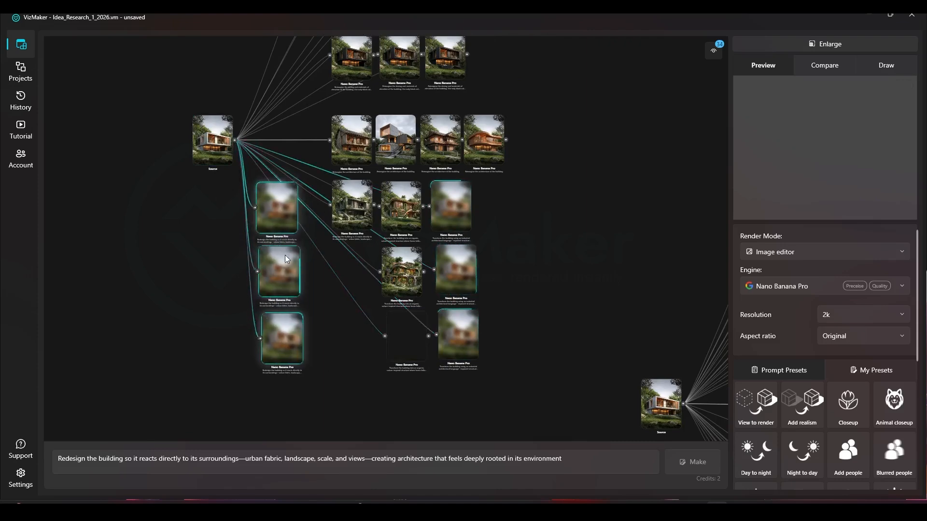
{"action": "left_click_drag", "start_coordinate": [528, 194], "coordinate": [267, 365]}
{"action": "left_click_drag", "start_coordinate": [342, 229], "coordinate": [298, 118]}
Examine the generated surroundings-based, organic and industrial variations of the source house.
{"action": "left_click", "coordinate": [476, 226]}
{"action": "scroll", "coordinate": [397, 213], "scroll_direction": "up", "scroll_amount": 6}
{"action": "scroll", "coordinate": [299, 118], "scroll_direction": "down", "scroll_amount": 2}
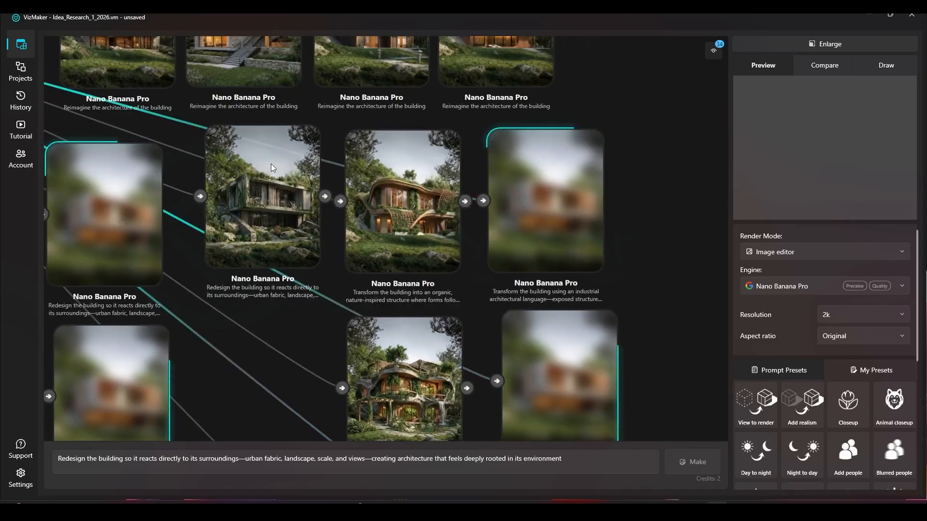
{"action": "scroll", "coordinate": [210, 190], "scroll_direction": "down", "scroll_amount": 2}
{"action": "left_click_drag", "start_coordinate": [417, 290], "coordinate": [408, 298]}
{"action": "scroll", "coordinate": [449, 280], "scroll_direction": "down", "scroll_amount": 2}
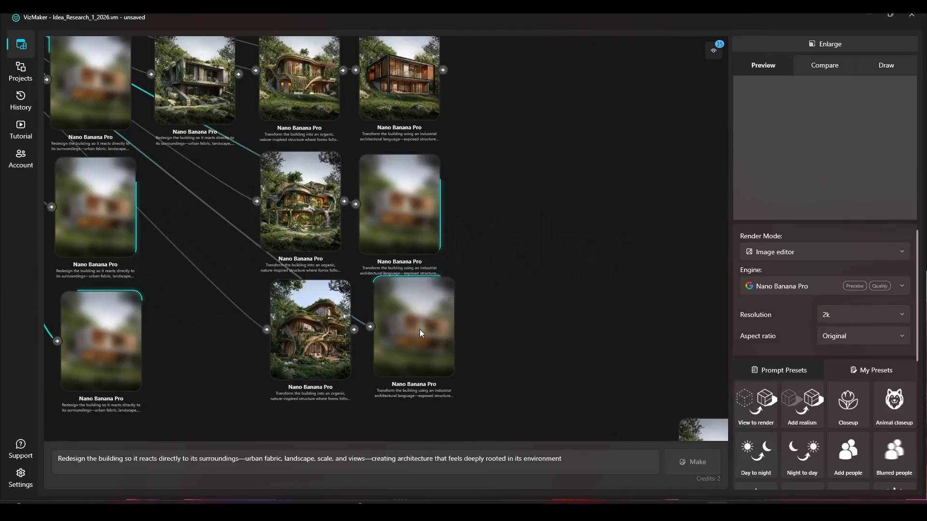
{"action": "scroll", "coordinate": [449, 289], "scroll_direction": "down", "scroll_amount": 2}
{"action": "scroll", "coordinate": [423, 378], "scroll_direction": "down", "scroll_amount": 4}
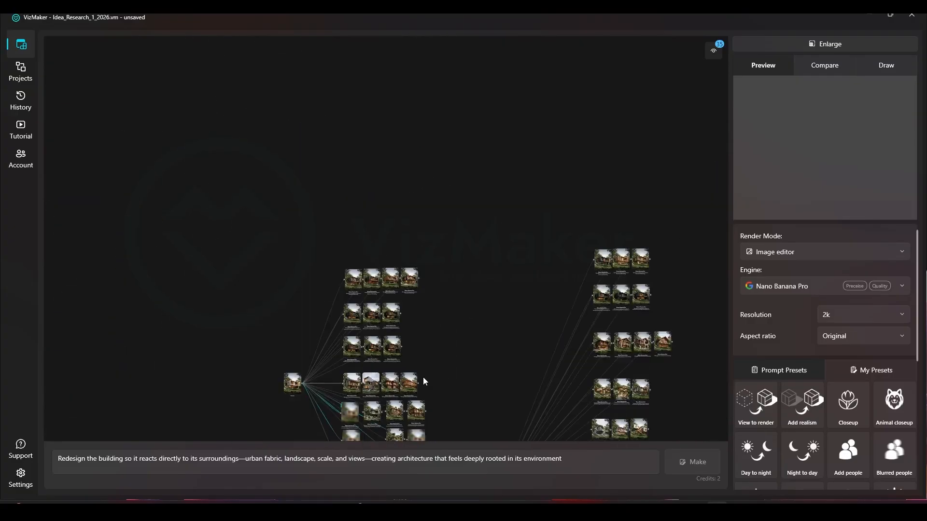
Copy the Zaha Hadid Architects design-language prompt from the existing fluid-form render in the other variation group.
{"action": "left_click_drag", "start_coordinate": [435, 388], "coordinate": [349, 165]}
{"action": "left_click_drag", "start_coordinate": [393, 299], "coordinate": [376, 130]}
{"action": "left_click_drag", "start_coordinate": [430, 215], "coordinate": [335, 264]}
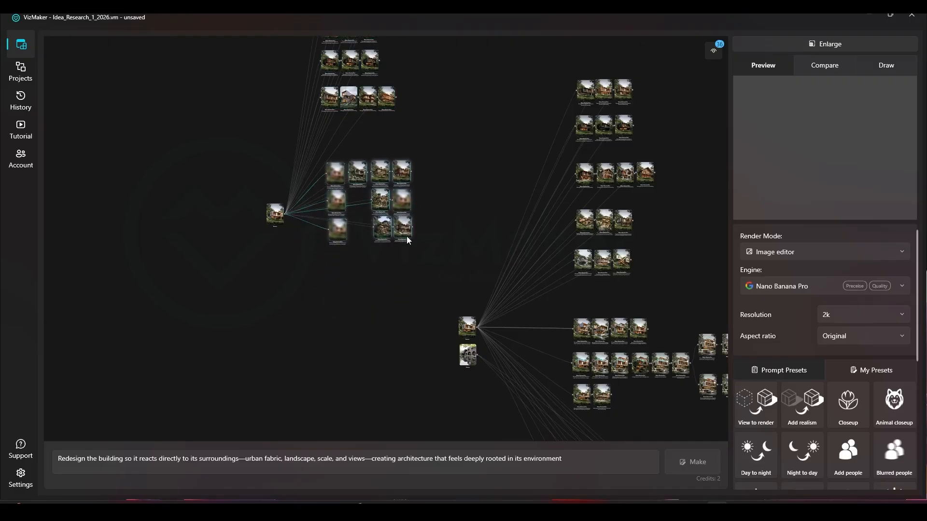
{"action": "scroll", "coordinate": [642, 257], "scroll_direction": "up", "scroll_amount": 6}
{"action": "scroll", "coordinate": [484, 304], "scroll_direction": "up", "scroll_amount": 3}
{"action": "left_click", "coordinate": [438, 225]}
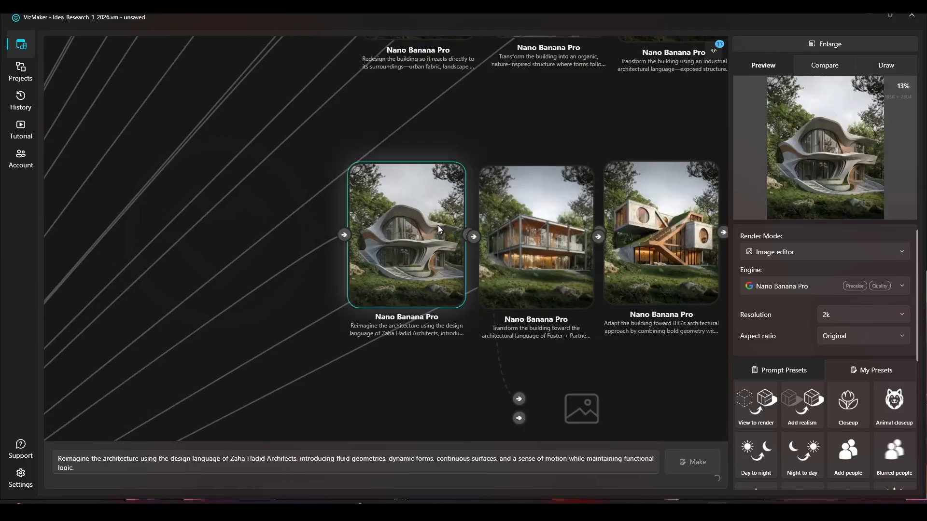
{"action": "triple_click", "coordinate": [66, 466]}
{"action": "key", "text": "ctrl+c"}
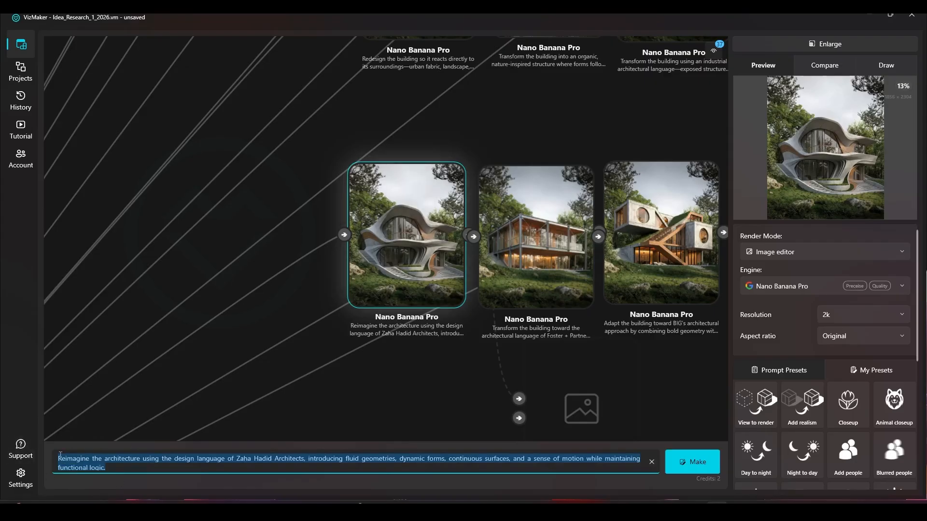
{"action": "left_click", "coordinate": [229, 458]}
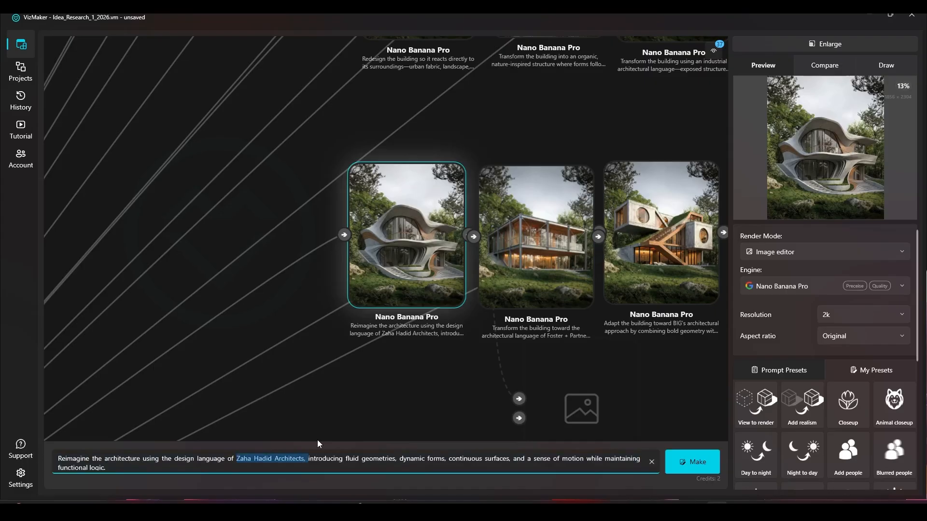
{"action": "left_click", "coordinate": [316, 466]}
Reuse the Zaha Hadid Architects prompt on the source house and generate three variations.
{"action": "scroll", "coordinate": [548, 261], "scroll_direction": "down", "scroll_amount": 2}
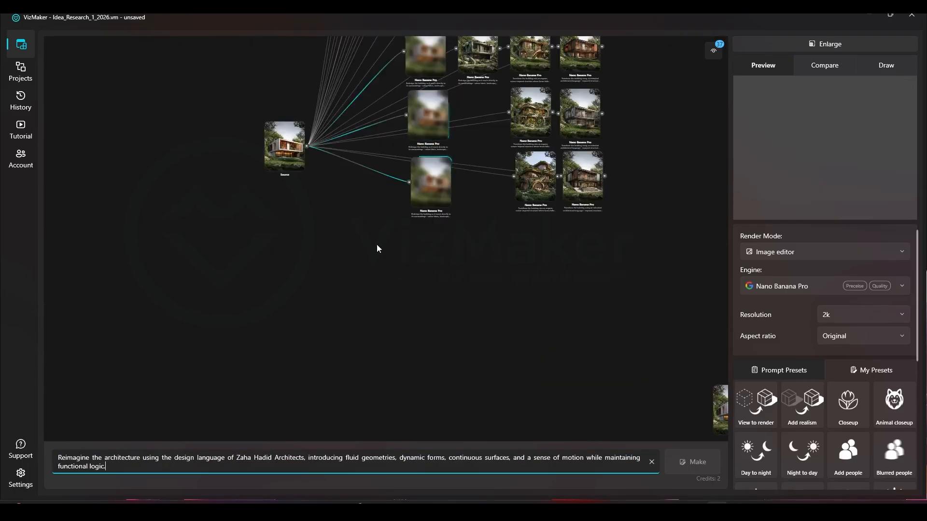
{"action": "left_click", "coordinate": [297, 147]}
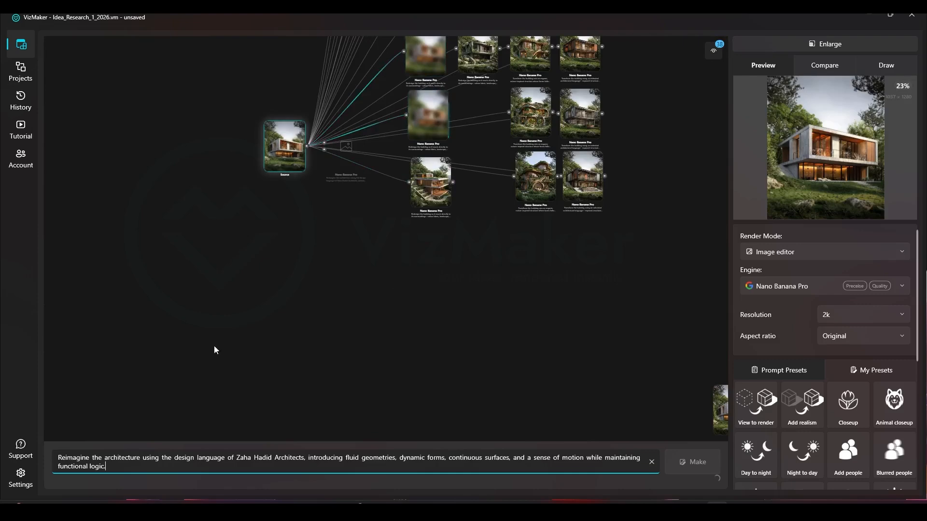
{"action": "left_click_drag", "start_coordinate": [105, 465], "coordinate": [38, 450]}
{"action": "key", "text": "ctrl+v"}
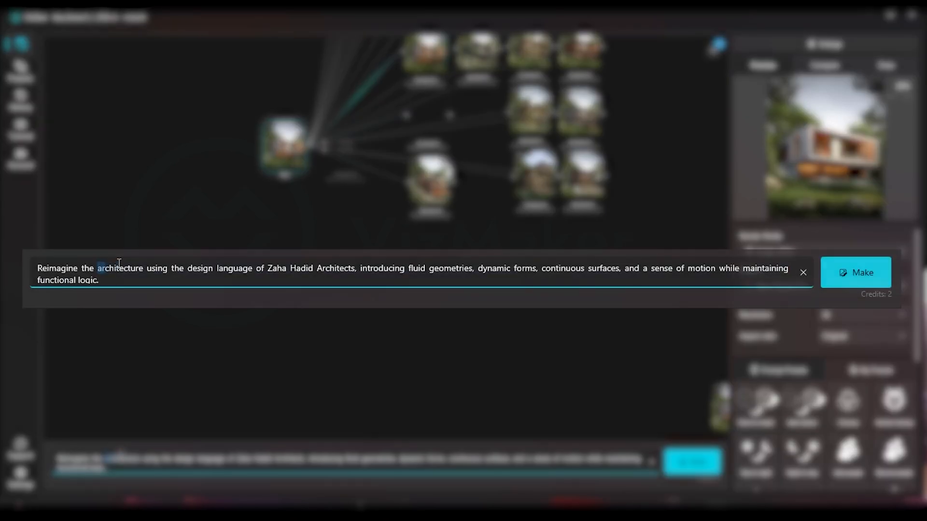
{"action": "left_click_drag", "start_coordinate": [105, 457], "coordinate": [159, 458]}
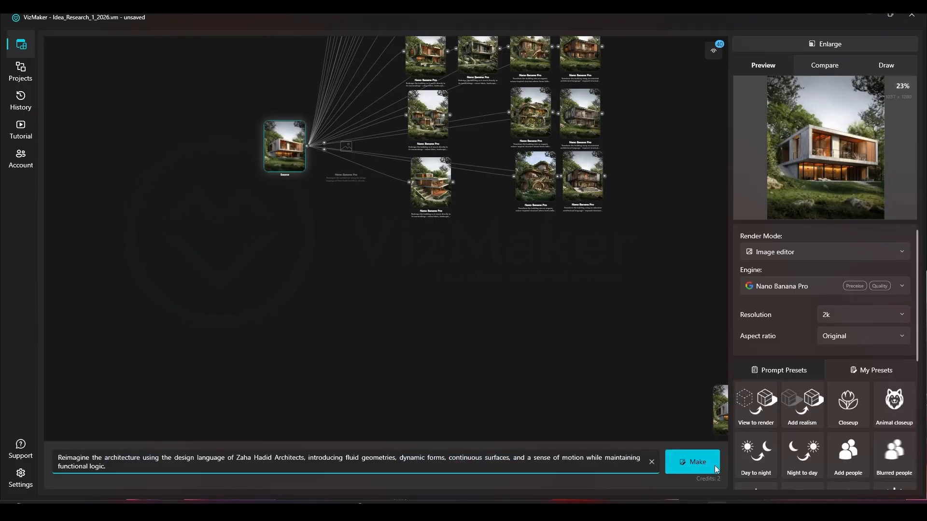
{"action": "left_click", "coordinate": [716, 467]}
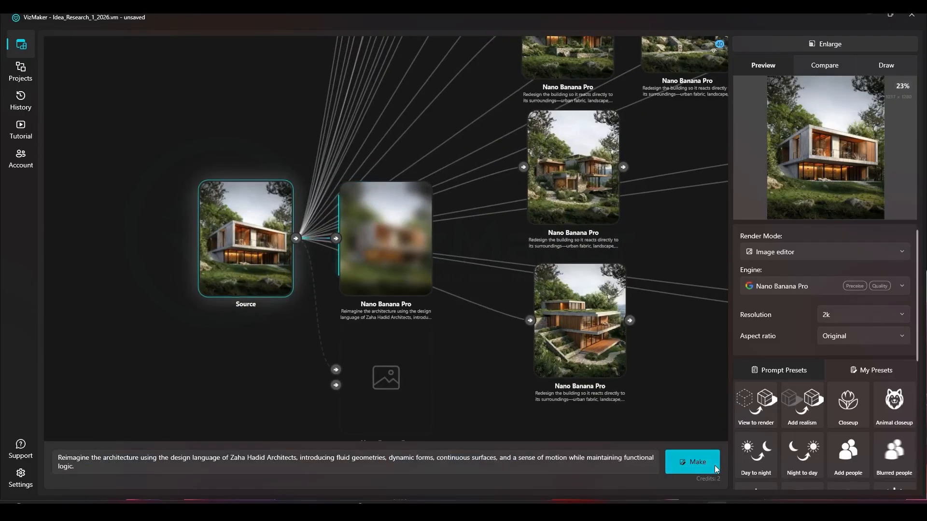
{"action": "left_click", "coordinate": [716, 469]}
Arrange the three Zaha Hadid Architects renders in a column below the surroundings-based renders.
{"action": "scroll", "coordinate": [411, 295], "scroll_direction": "down", "scroll_amount": 3}
{"action": "left_click_drag", "start_coordinate": [407, 294], "coordinate": [394, 73]}
{"action": "scroll", "coordinate": [393, 75], "scroll_direction": "down", "scroll_amount": 4}
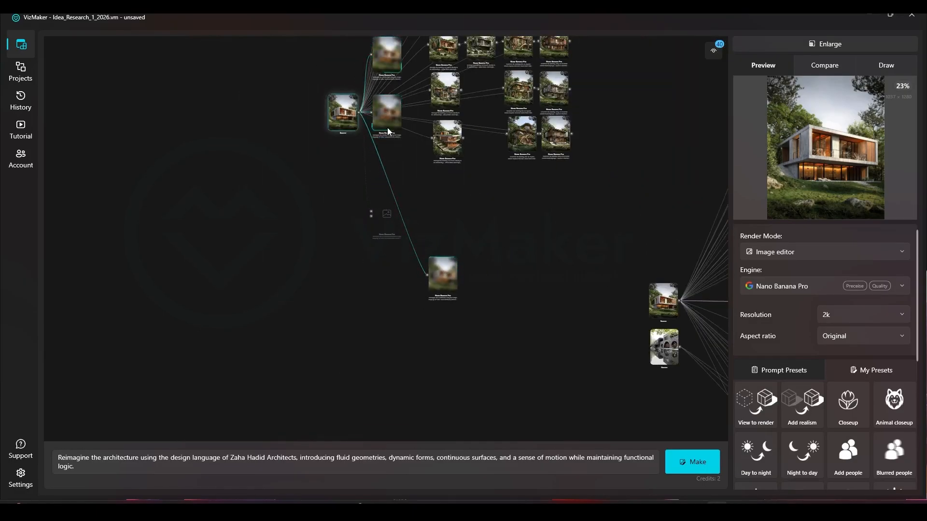
{"action": "left_click_drag", "start_coordinate": [437, 223], "coordinate": [440, 239]}
{"action": "left_click_drag", "start_coordinate": [386, 61], "coordinate": [446, 329]}
Copy the Foster + Partners architectural-language prompt from the existing glass-and-steel render in the other variation group.
{"action": "left_click_drag", "start_coordinate": [497, 295], "coordinate": [109, 254]}
{"action": "left_click_drag", "start_coordinate": [534, 270], "coordinate": [497, 368]}
{"action": "scroll", "coordinate": [464, 249], "scroll_direction": "up", "scroll_amount": 5}
{"action": "left_click", "coordinate": [445, 219]}
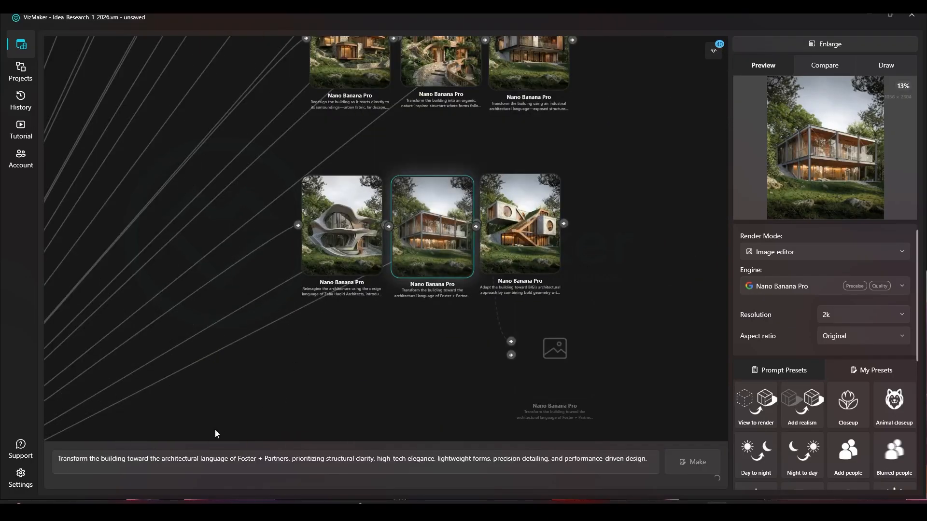
{"action": "triple_click", "coordinate": [75, 461]}
{"action": "key", "text": "ctrl+c"}
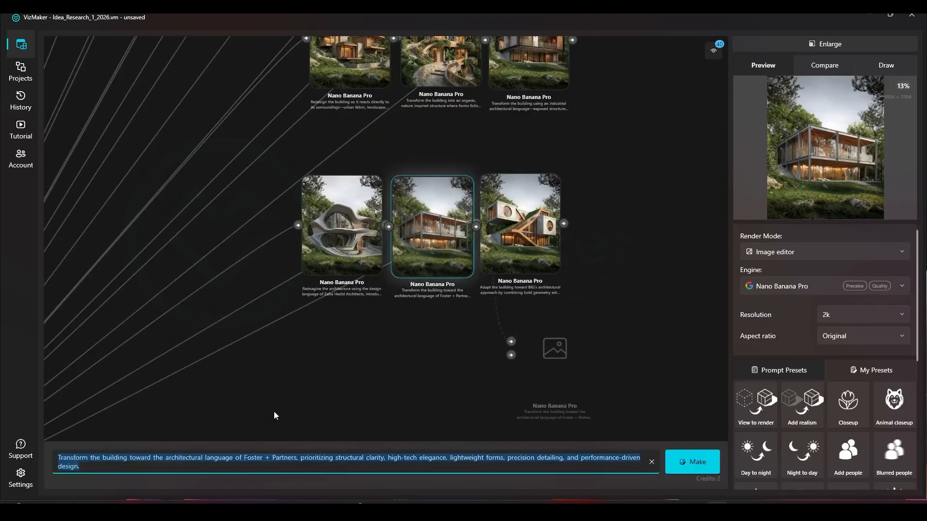
{"action": "left_click", "coordinate": [395, 381]}
Reuse the Foster + Partners prompt on the source house and generate three variations.
{"action": "scroll", "coordinate": [469, 377], "scroll_direction": "down", "scroll_amount": 5}
{"action": "left_click_drag", "start_coordinate": [183, 297], "coordinate": [277, 225]}
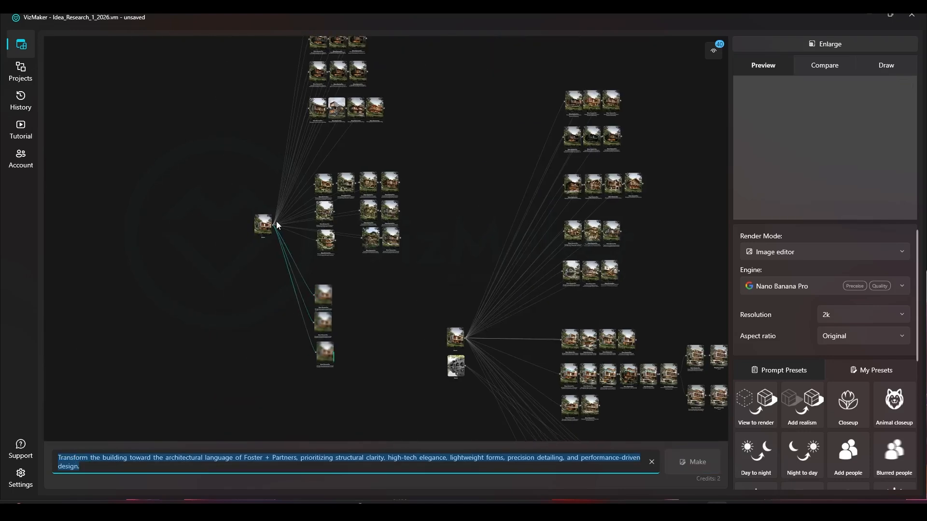
{"action": "left_click", "coordinate": [261, 223]}
{"action": "scroll", "coordinate": [262, 232], "scroll_direction": "up", "scroll_amount": 5}
{"action": "scroll", "coordinate": [358, 321], "scroll_direction": "up", "scroll_amount": 2}
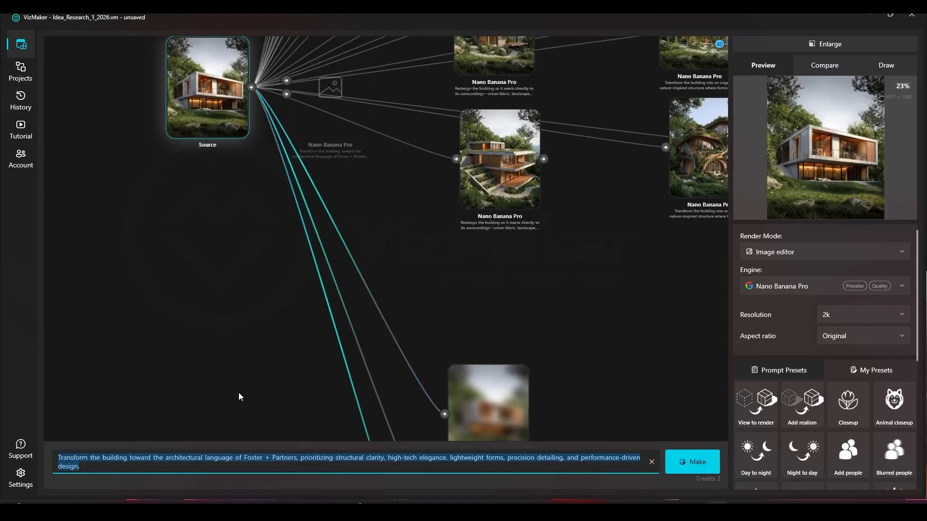
{"action": "right_click", "coordinate": [87, 461]}
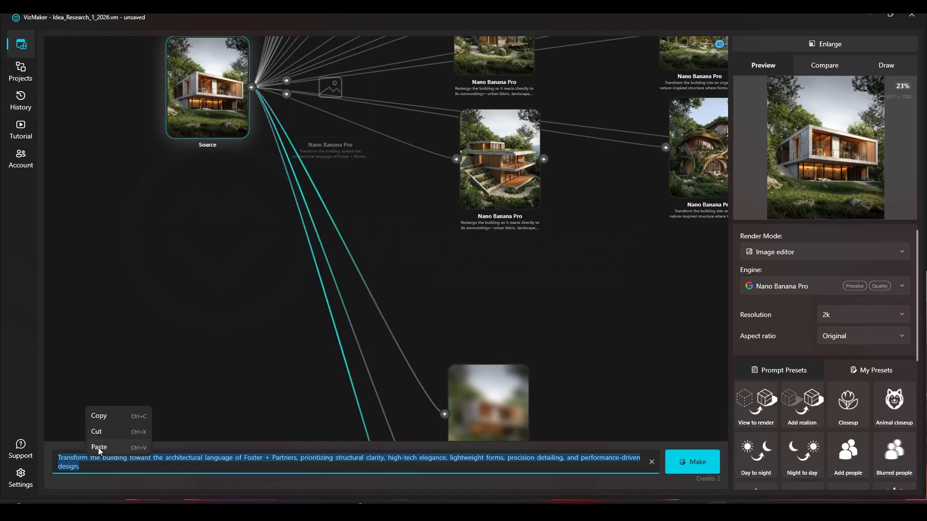
{"action": "left_click", "coordinate": [99, 448]}
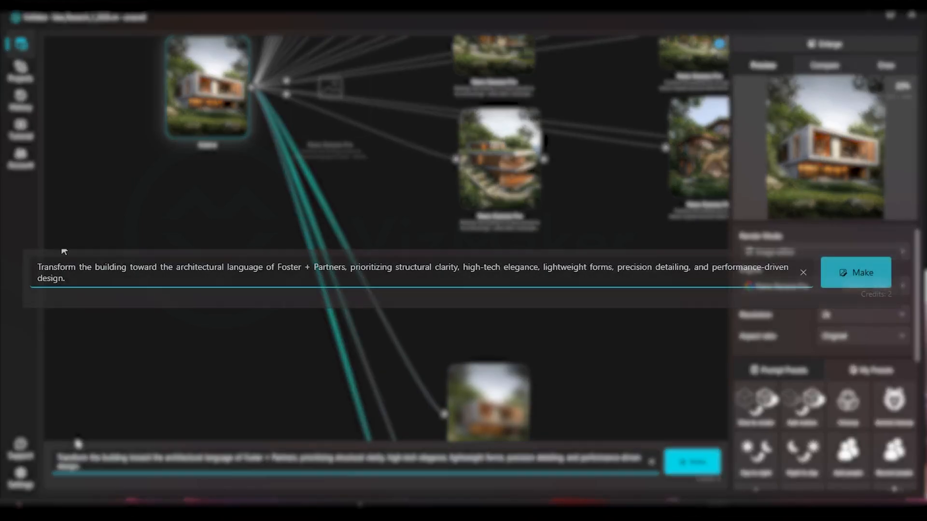
{"action": "left_click_drag", "start_coordinate": [131, 267], "coordinate": [739, 280]}
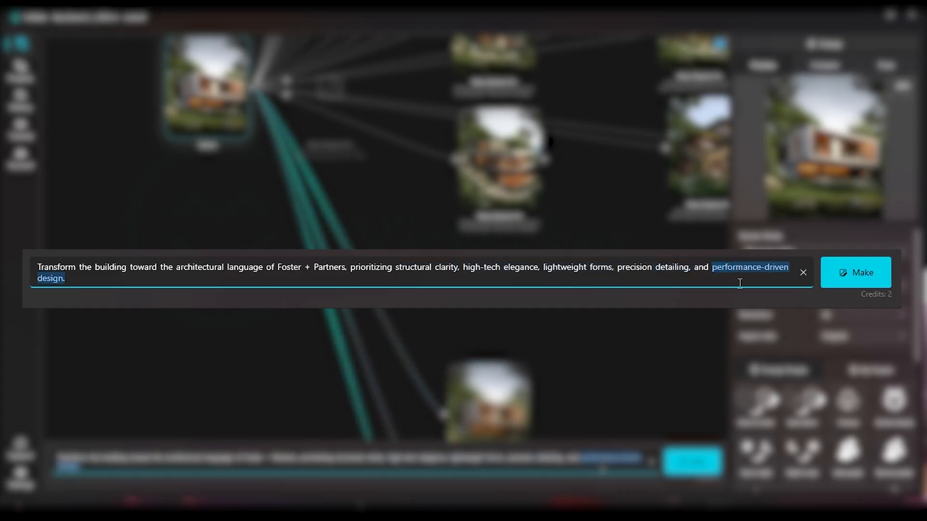
{"action": "left_click", "coordinate": [697, 465]}
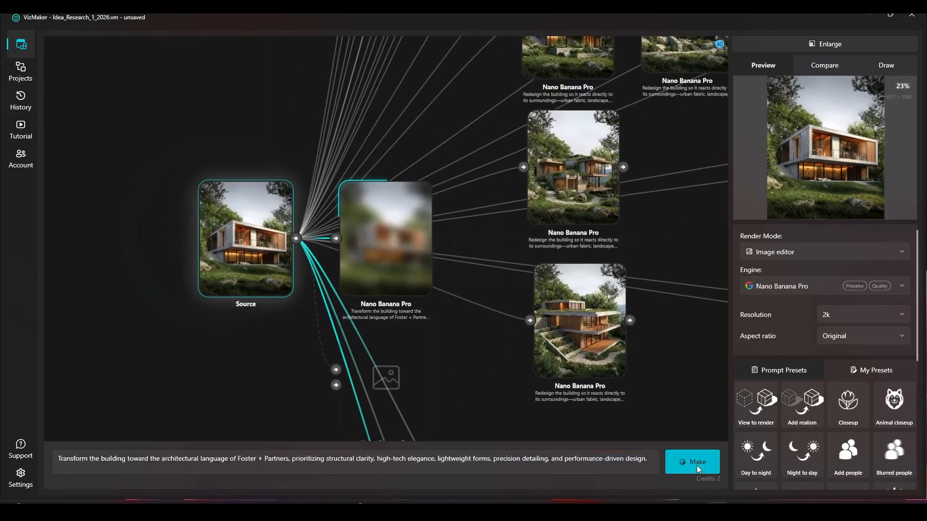
Arrange the three Foster + Partners renders in a column beside the Zaha Hadid Architects renders.
{"action": "scroll", "coordinate": [401, 179], "scroll_direction": "down", "scroll_amount": 5}
{"action": "left_click_drag", "start_coordinate": [418, 241], "coordinate": [362, 146]}
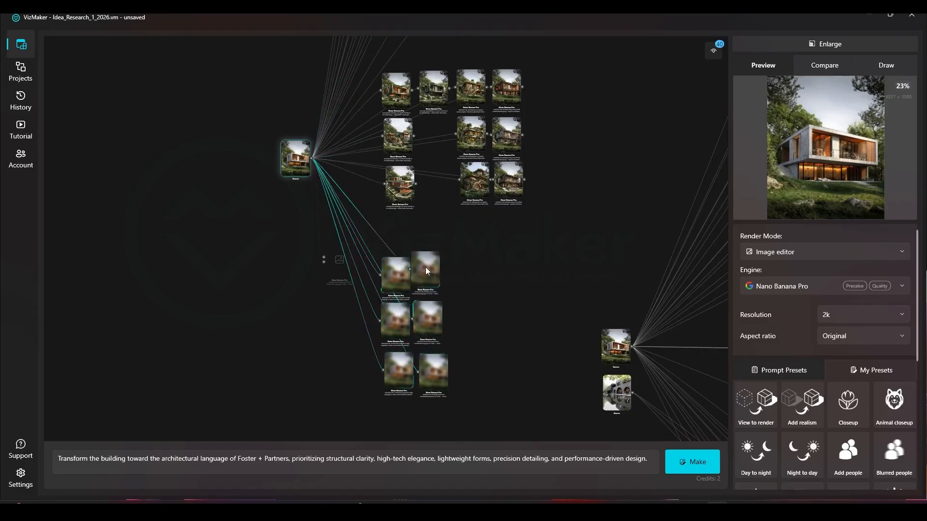
Copy the BIG architectural-approach prompt from the existing stacked-volume render in the other variation group.
{"action": "left_click_drag", "start_coordinate": [388, 256], "coordinate": [236, 230]}
{"action": "left_click_drag", "start_coordinate": [700, 225], "coordinate": [512, 224]}
{"action": "scroll", "coordinate": [563, 211], "scroll_direction": "up", "scroll_amount": 6}
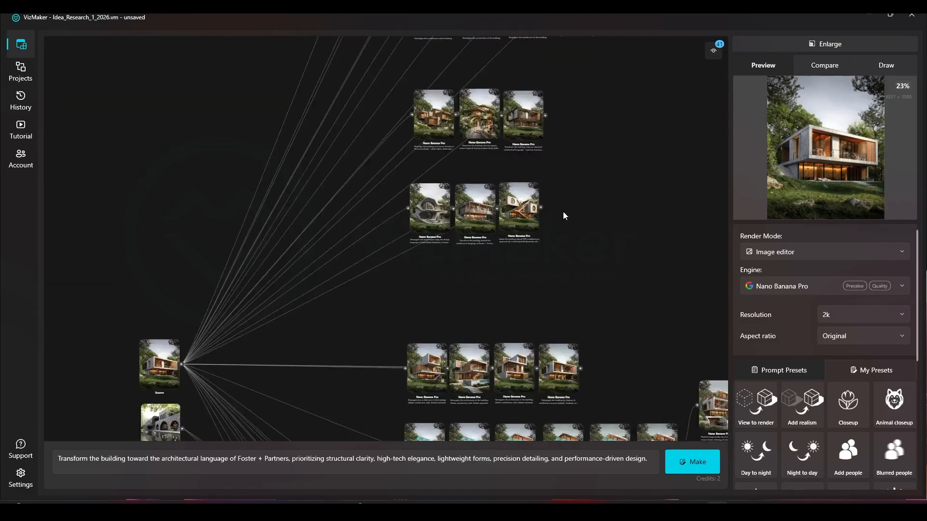
{"action": "left_click", "coordinate": [475, 206]}
{"action": "left_click_drag", "start_coordinate": [155, 459], "coordinate": [74, 459]}
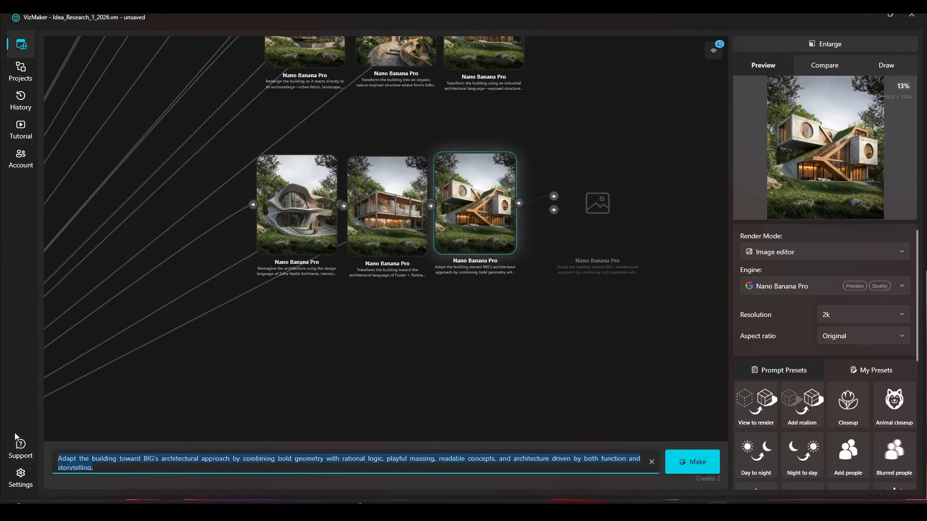
Enter the copied BIG prompt about bold geometry, rational logic and playful massing for the source house.
{"action": "left_click_drag", "start_coordinate": [324, 370], "coordinate": [494, 356]}
{"action": "scroll", "coordinate": [512, 356], "scroll_direction": "down", "scroll_amount": 5}
{"action": "left_click_drag", "start_coordinate": [390, 295], "coordinate": [717, 219]}
{"action": "scroll", "coordinate": [328, 129], "scroll_direction": "up", "scroll_amount": 5}
{"action": "left_click_drag", "start_coordinate": [268, 148], "coordinate": [242, 225]}
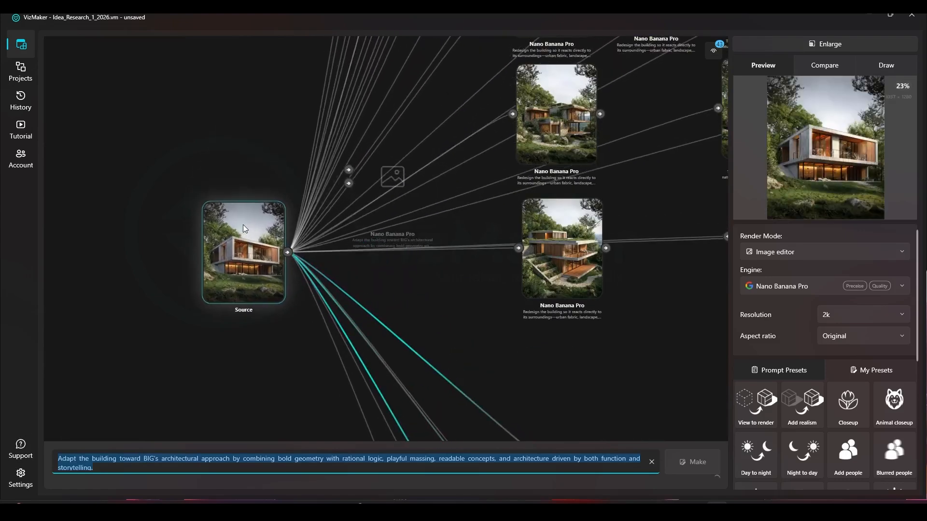
{"action": "left_click", "coordinate": [107, 465]}
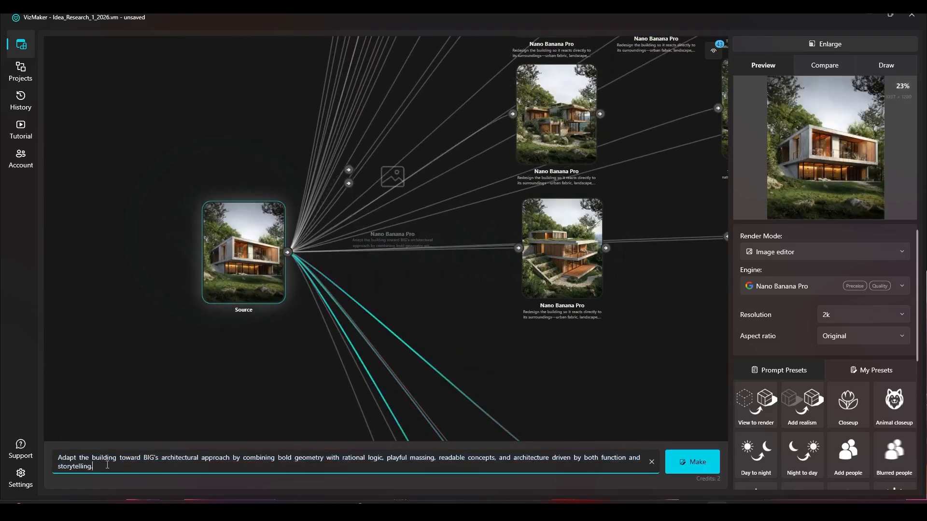
Review the wording of the BIG prompt and generate three variations of the source house from it.
{"action": "left_click_drag", "start_coordinate": [79, 462], "coordinate": [163, 463]}
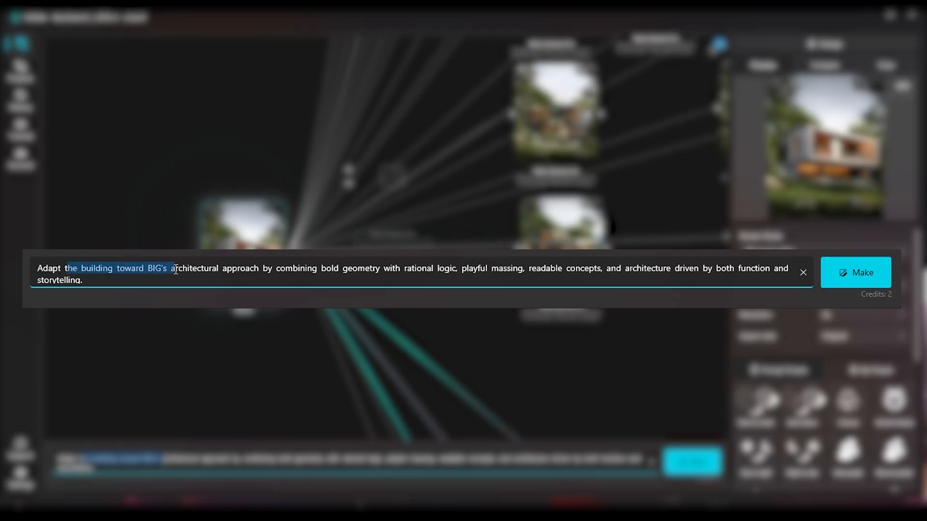
{"action": "double_click", "coordinate": [188, 463]}
{"action": "double_click", "coordinate": [240, 269]}
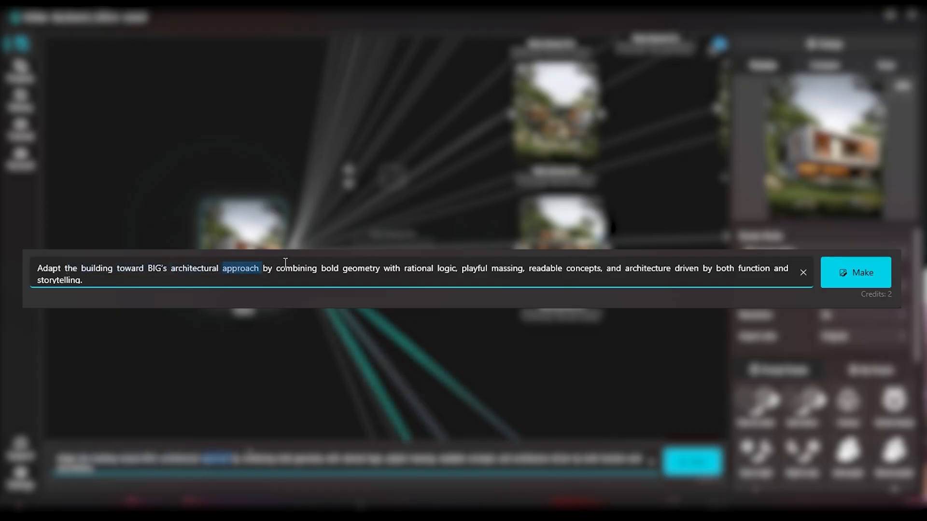
{"action": "left_click_drag", "start_coordinate": [319, 269], "coordinate": [589, 270]}
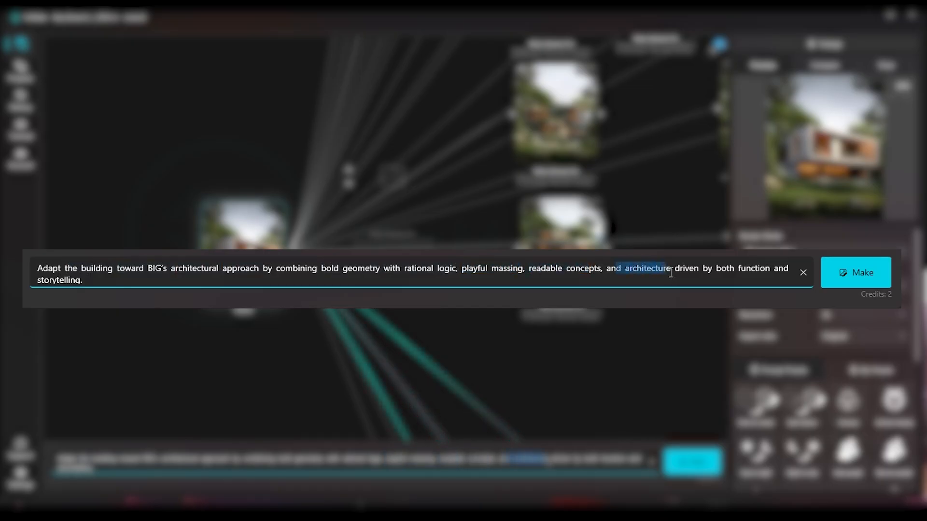
{"action": "left_click_drag", "start_coordinate": [101, 279], "coordinate": [45, 265]}
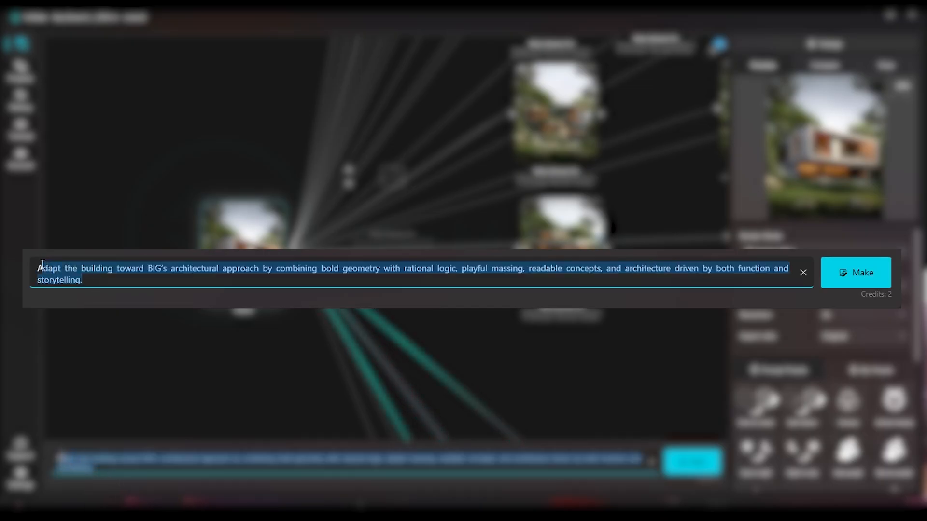
{"action": "left_click", "coordinate": [700, 464]}
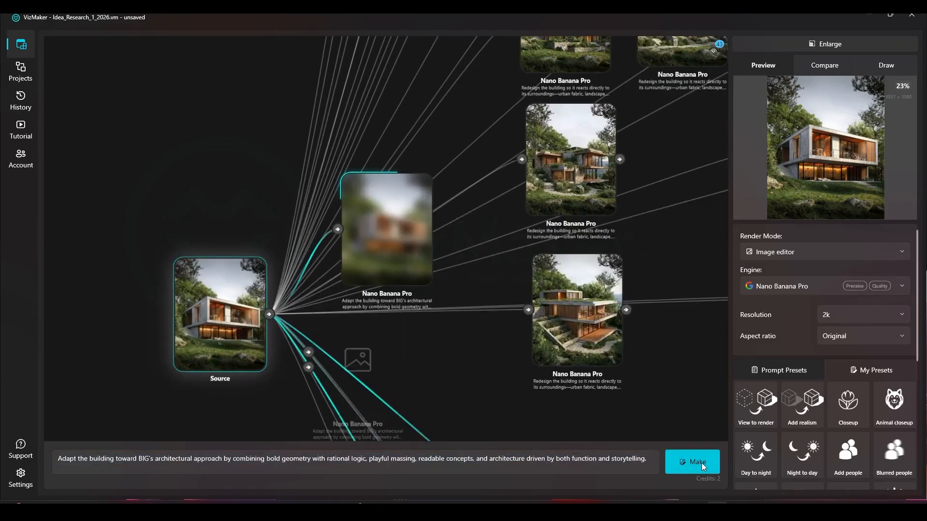
{"action": "left_click", "coordinate": [701, 464]}
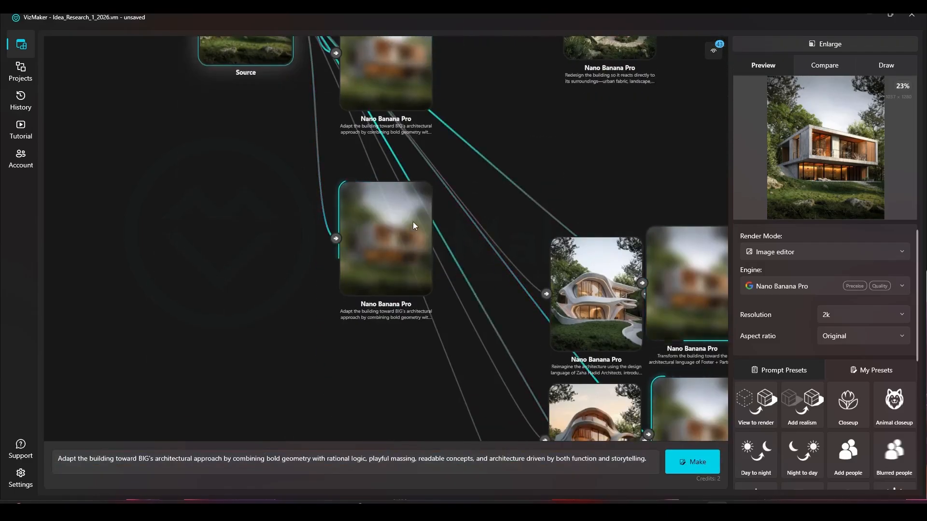
Move the lowest new BIG-based render closer to the other two beside the source house.
{"action": "left_click_drag", "start_coordinate": [413, 224], "coordinate": [439, 161]}
{"action": "left_click_drag", "start_coordinate": [251, 232], "coordinate": [273, 358]}
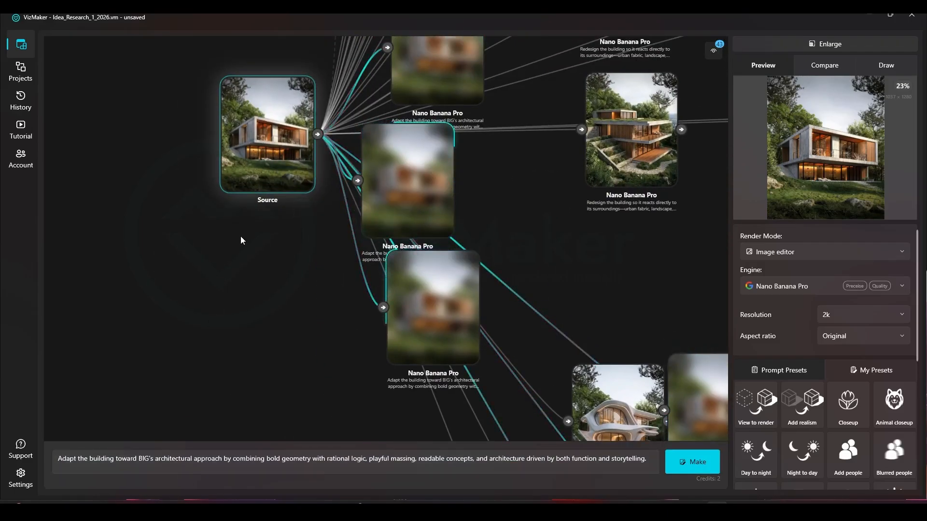
{"action": "left_click_drag", "start_coordinate": [242, 240], "coordinate": [242, 289]}
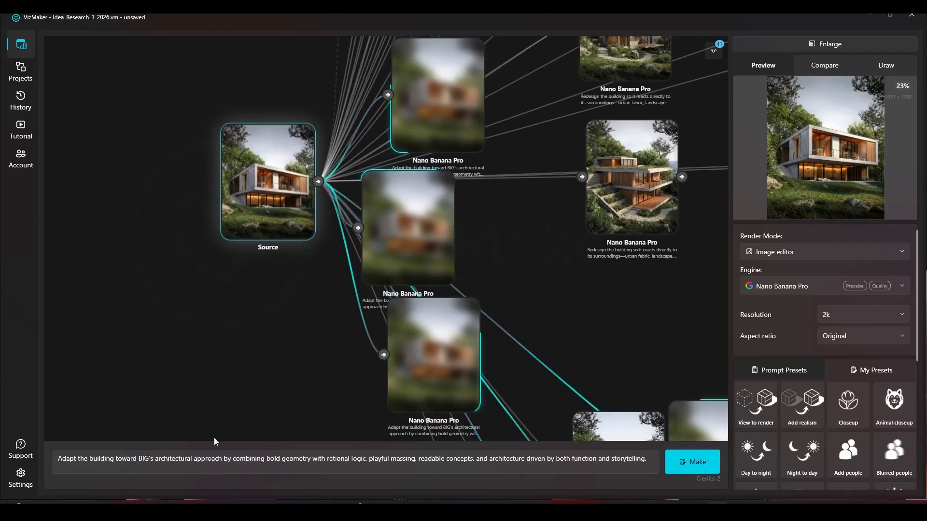
{"action": "double_click", "coordinate": [148, 459]}
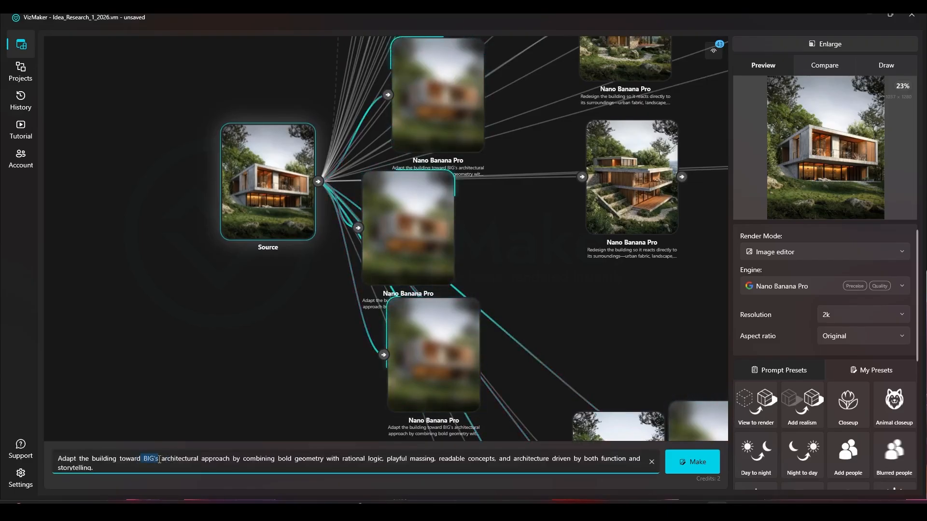
{"action": "left_click", "coordinate": [159, 459]}
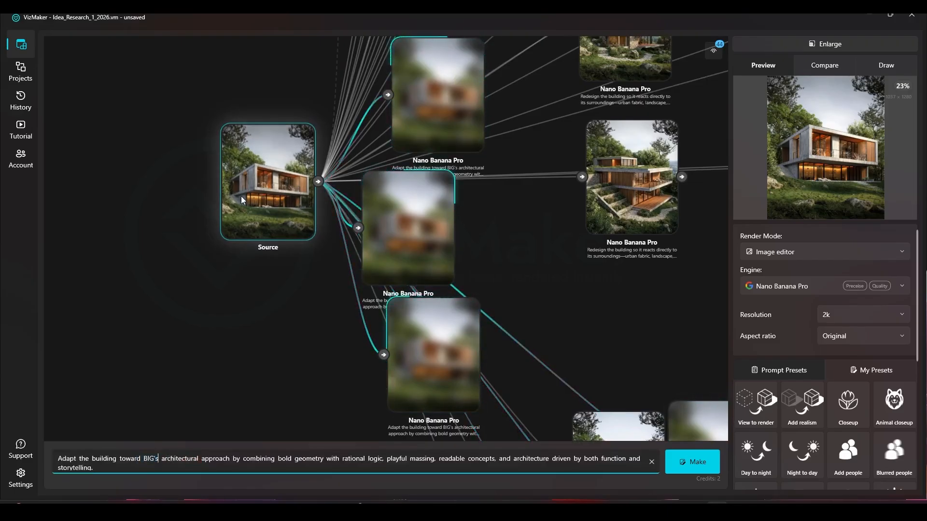
{"action": "scroll", "coordinate": [242, 198], "scroll_direction": "up", "scroll_amount": 2}
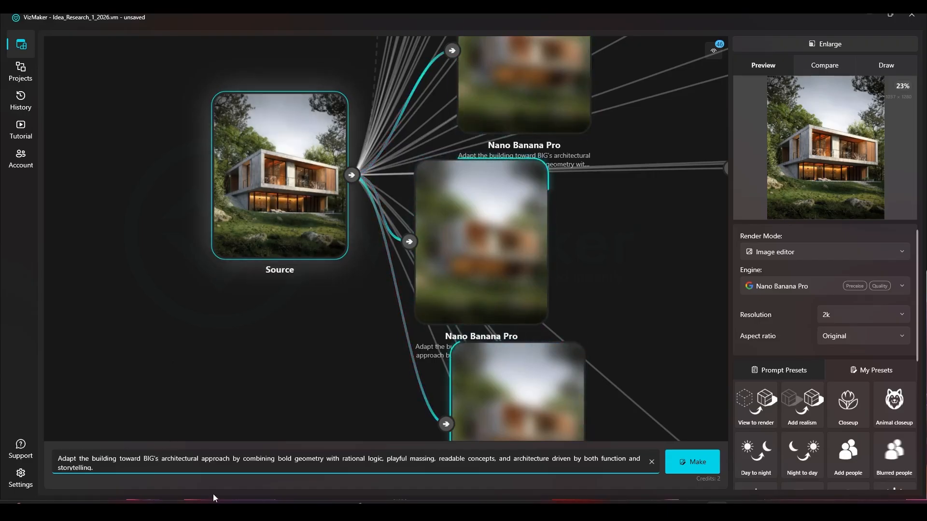
{"action": "double_click", "coordinate": [150, 459]}
Arrange the three BIG-based renders in a column beside the Foster + Partners renders and shift the whole nine-render group.
{"action": "scroll", "coordinate": [115, 289], "scroll_direction": "down", "scroll_amount": 6}
{"action": "left_click_drag", "start_coordinate": [232, 330], "coordinate": [238, 202]}
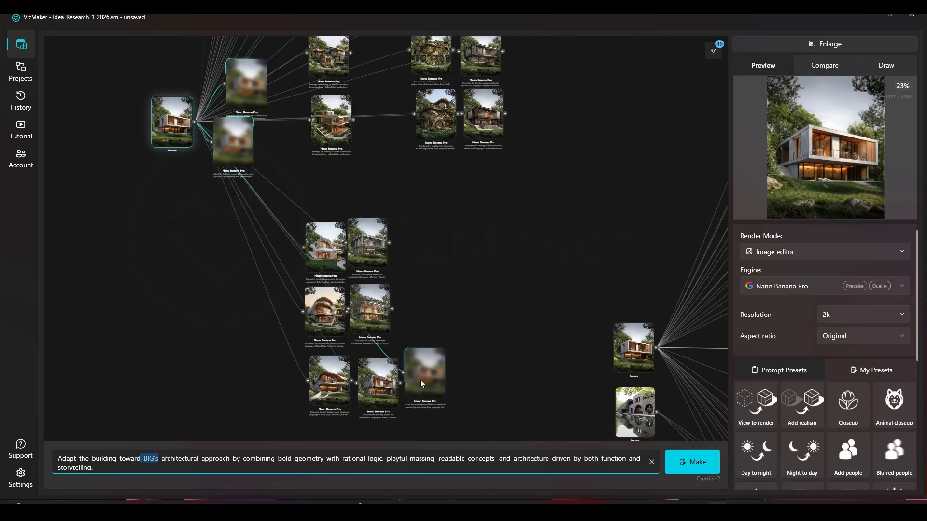
{"action": "left_click_drag", "start_coordinate": [314, 256], "coordinate": [439, 318]}
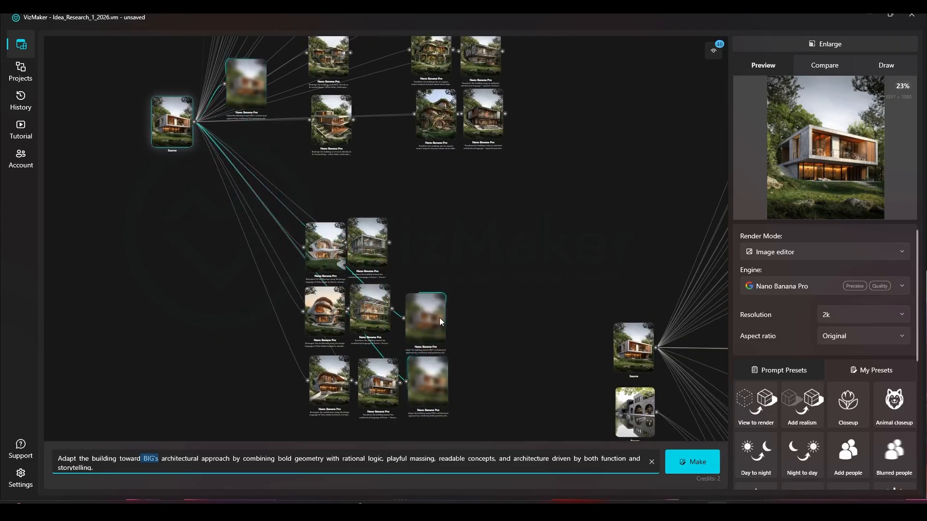
{"action": "left_click_drag", "start_coordinate": [270, 103], "coordinate": [439, 217]}
{"action": "left_click_drag", "start_coordinate": [462, 180], "coordinate": [283, 386]}
{"action": "left_click_drag", "start_coordinate": [322, 211], "coordinate": [330, 264]}
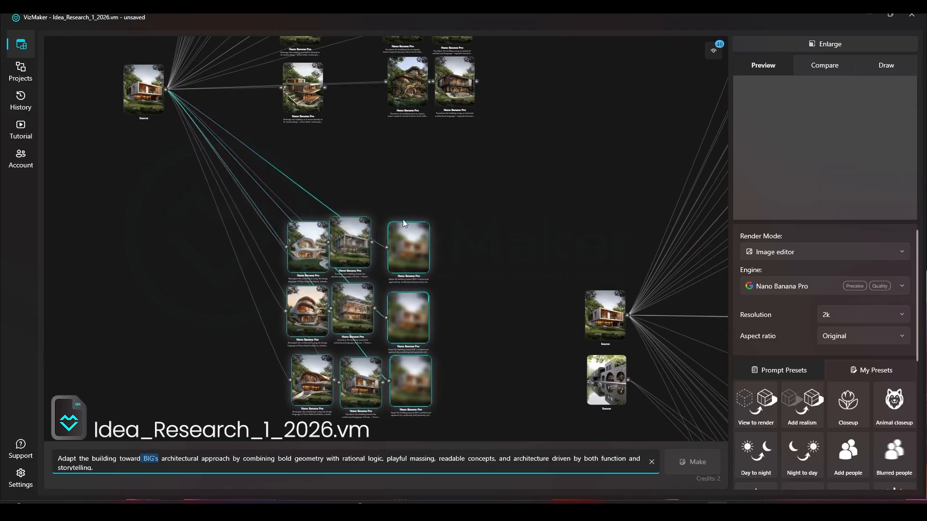
{"action": "left_click", "coordinate": [455, 265]}
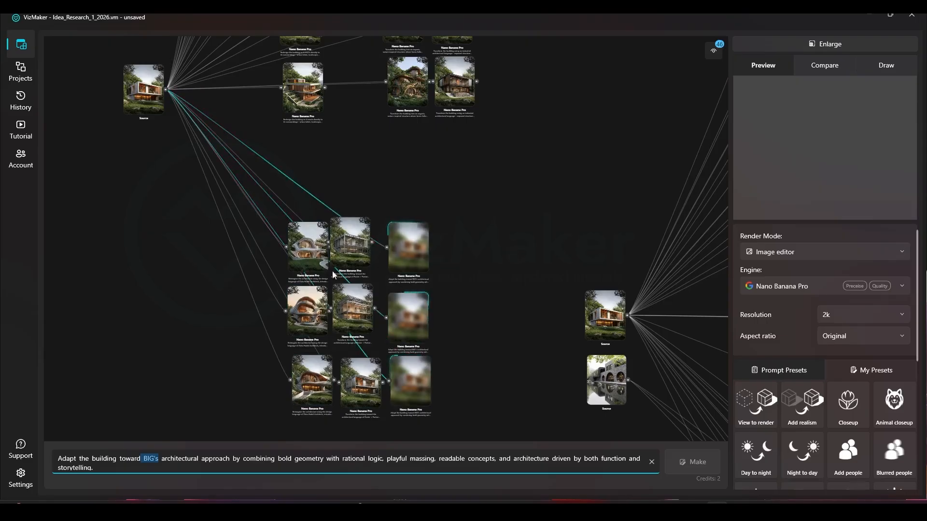
Delete the extra grey concrete surroundings-based render between the top surroundings and organic renders.
{"action": "left_click_drag", "start_coordinate": [382, 157], "coordinate": [360, 325]}
{"action": "scroll", "coordinate": [320, 168], "scroll_direction": "up", "scroll_amount": 3}
{"action": "left_click", "coordinate": [318, 103]}
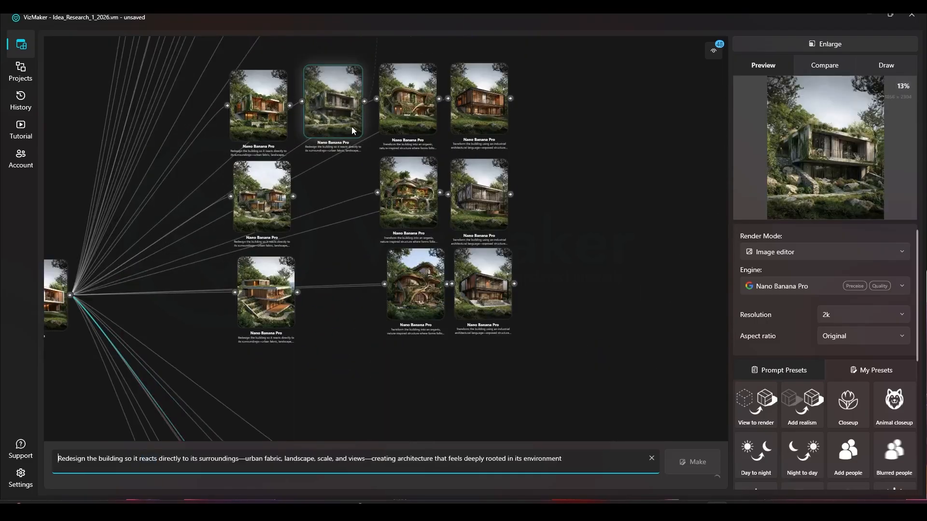
{"action": "key", "text": "Delete"}
Move the organic and industrial renders closer to the surroundings-based column, and align the three surroundings-based renders with them.
{"action": "left_click_drag", "start_coordinate": [531, 75], "coordinate": [358, 366]}
{"action": "left_click_drag", "start_coordinate": [391, 280], "coordinate": [340, 281]}
{"action": "left_click", "coordinate": [504, 223]}
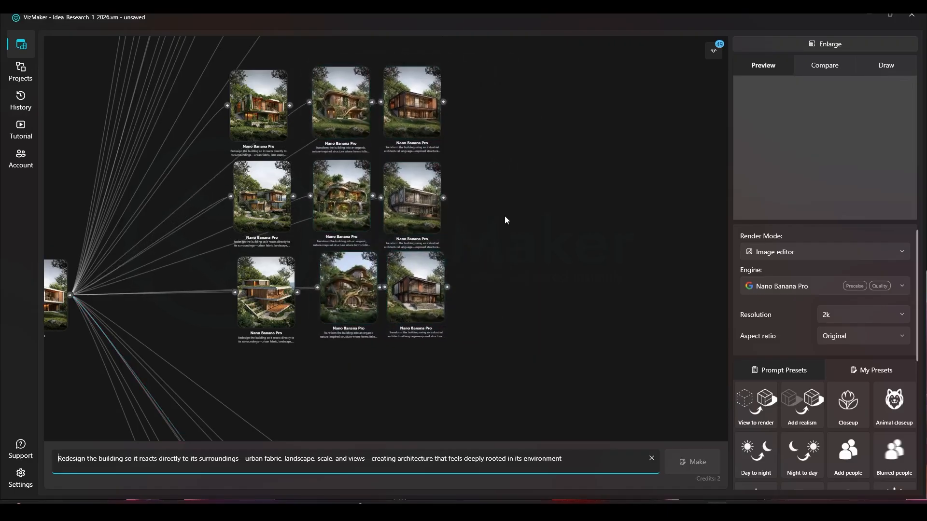
{"action": "left_click_drag", "start_coordinate": [266, 282], "coordinate": [274, 279]}
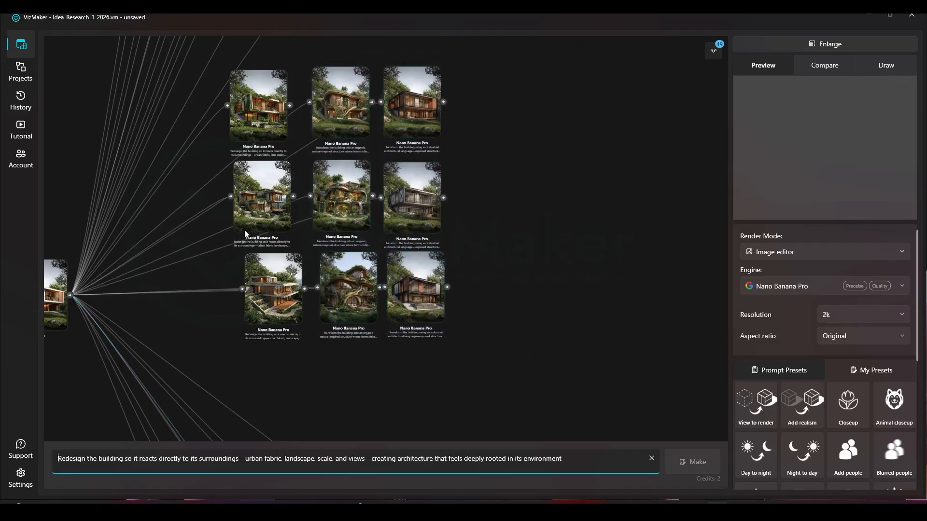
{"action": "left_click_drag", "start_coordinate": [244, 230], "coordinate": [254, 229]}
{"action": "left_click_drag", "start_coordinate": [255, 167], "coordinate": [255, 200]}
{"action": "left_click_drag", "start_coordinate": [262, 133], "coordinate": [270, 127]}
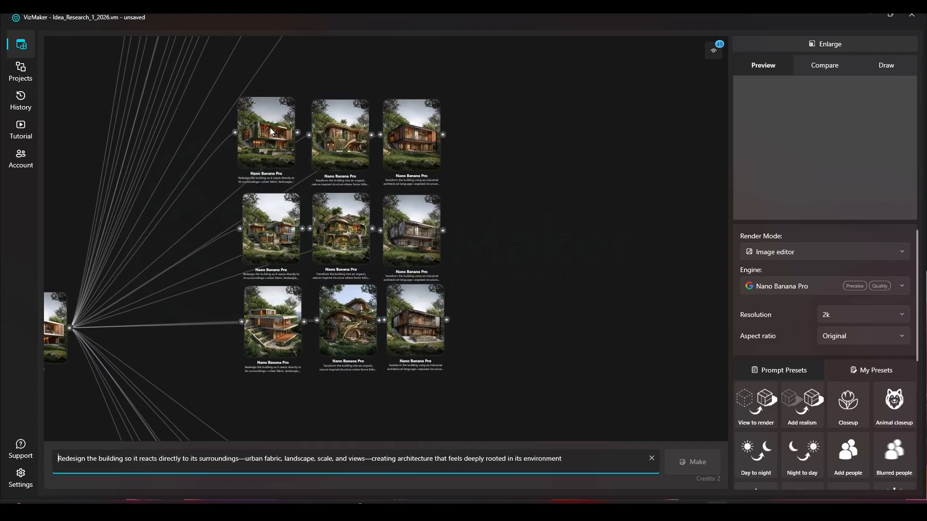
Select the top surroundings-based render and review its prompt, from the surroundings wording through "rooted in its environment".
{"action": "scroll", "coordinate": [196, 93], "scroll_direction": "up", "scroll_amount": 6}
{"action": "left_click_drag", "start_coordinate": [440, 254], "coordinate": [288, 233]}
{"action": "left_click", "coordinate": [293, 232]}
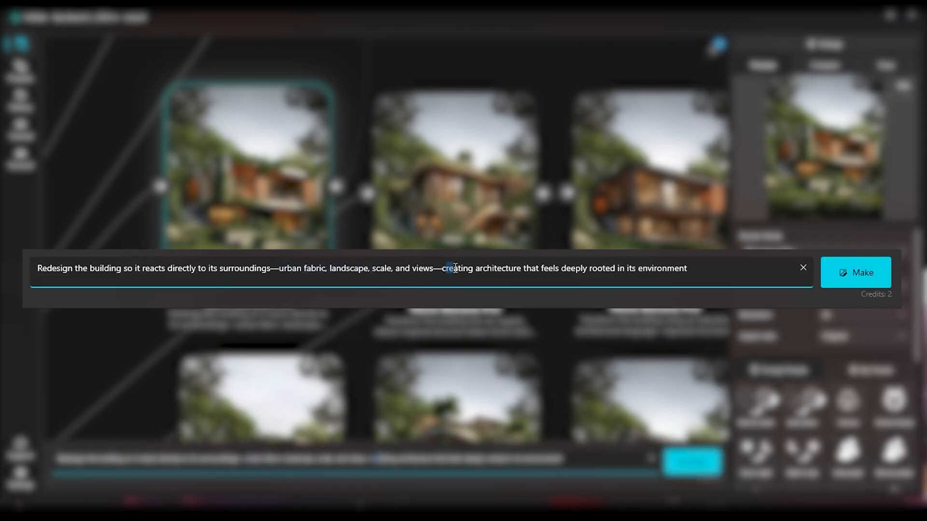
{"action": "left_click_drag", "start_coordinate": [589, 269], "coordinate": [687, 270]}
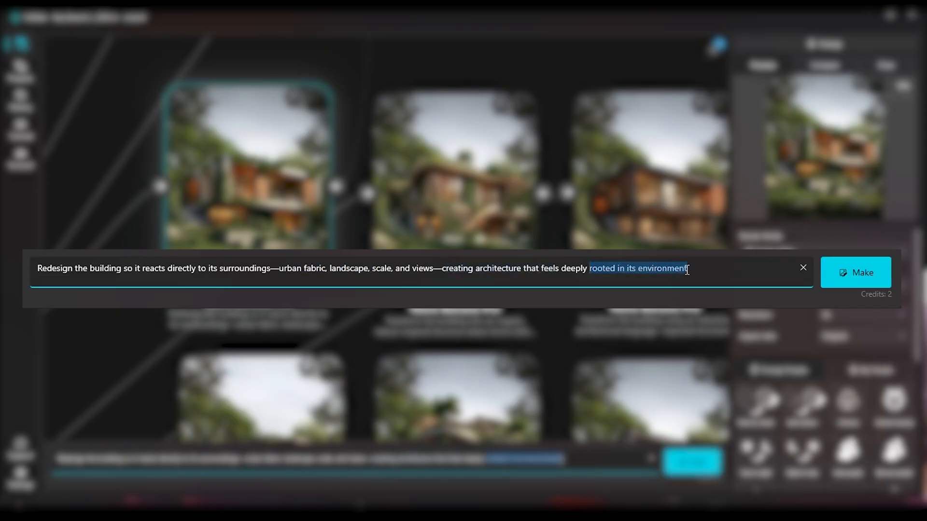
Examine the surroundings-based renders up close, comparing their massing, terraces and connection to the landscape.
{"action": "scroll", "coordinate": [282, 132], "scroll_direction": "up", "scroll_amount": 5}
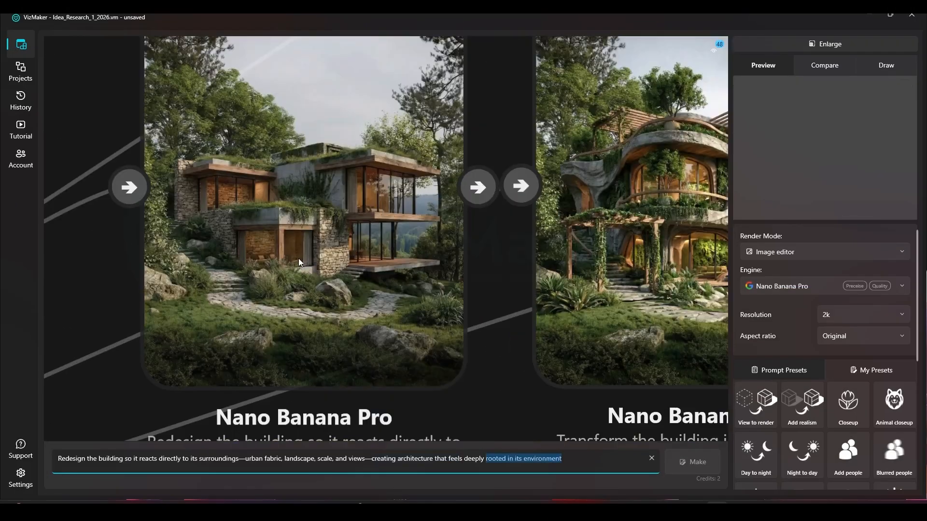
{"action": "scroll", "coordinate": [203, 344], "scroll_direction": "down", "scroll_amount": 3}
{"action": "scroll", "coordinate": [303, 307], "scroll_direction": "up", "scroll_amount": 3}
{"action": "left_click_drag", "start_coordinate": [303, 307], "coordinate": [282, 201]}
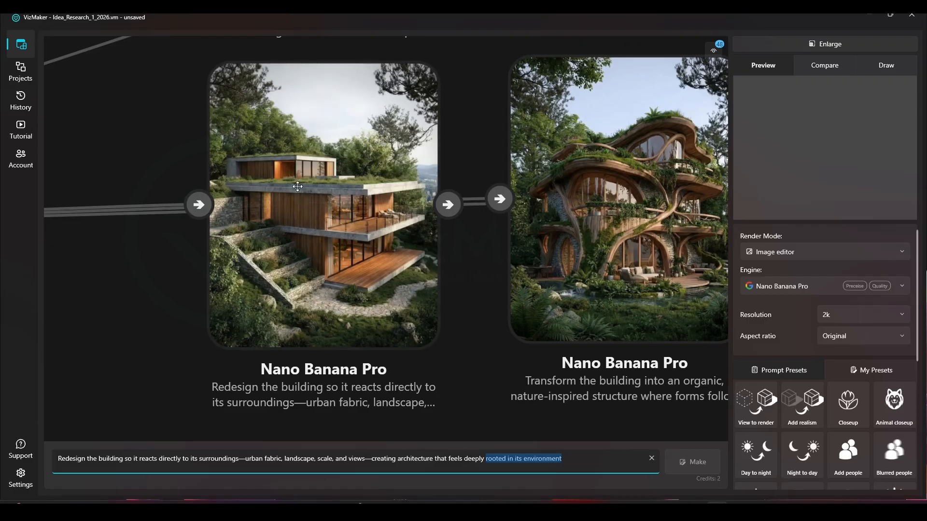
{"action": "scroll", "coordinate": [326, 346], "scroll_direction": "down", "scroll_amount": 6}
{"action": "left_click_drag", "start_coordinate": [319, 331], "coordinate": [318, 342]}
{"action": "scroll", "coordinate": [304, 348], "scroll_direction": "down", "scroll_amount": 2}
{"action": "left_click_drag", "start_coordinate": [311, 154], "coordinate": [341, 359]}
{"action": "left_click_drag", "start_coordinate": [354, 407], "coordinate": [359, 181]}
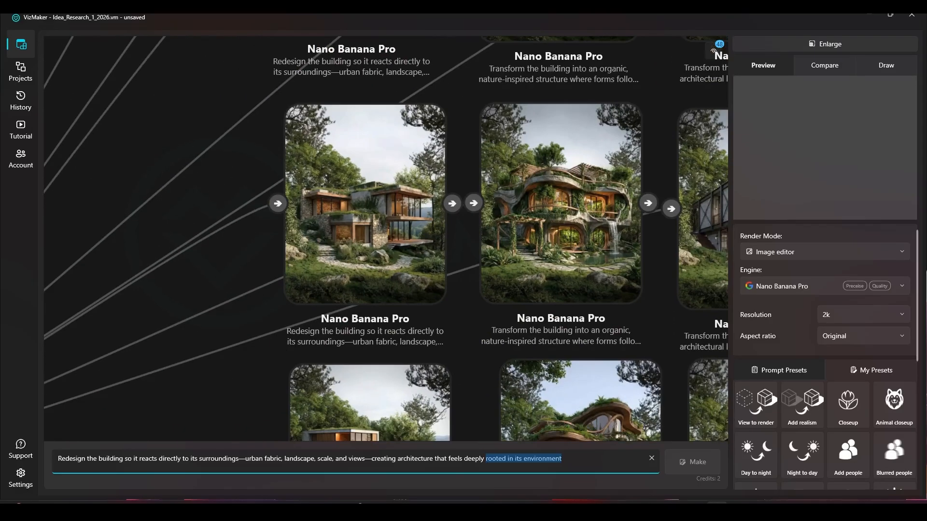
{"action": "scroll", "coordinate": [361, 181], "scroll_direction": "up", "scroll_amount": 2}
{"action": "left_click_drag", "start_coordinate": [436, 315], "coordinate": [397, 89]}
{"action": "left_click_drag", "start_coordinate": [381, 293], "coordinate": [379, 250]}
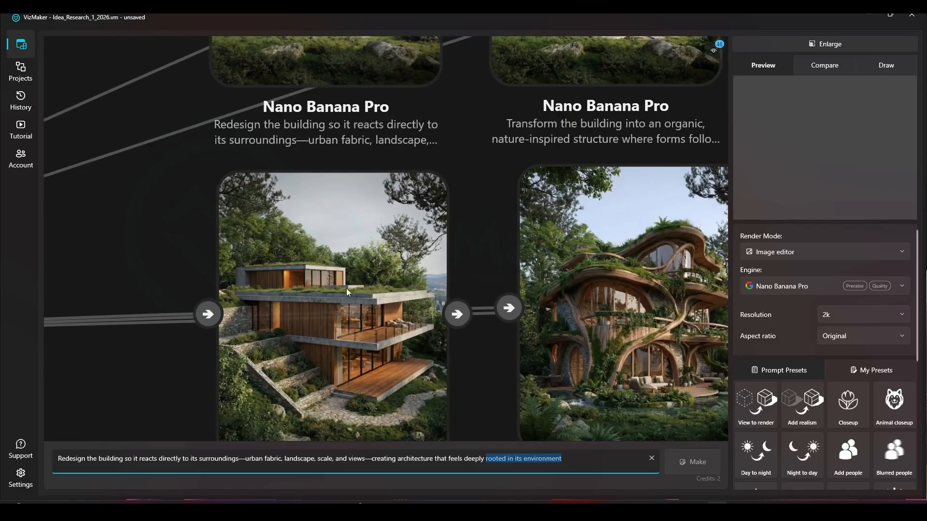
Review the organic prompt of the top organic render, including its growth-pattern and biophilic wording, and inspect that render up close.
{"action": "scroll", "coordinate": [346, 288], "scroll_direction": "down", "scroll_amount": 5}
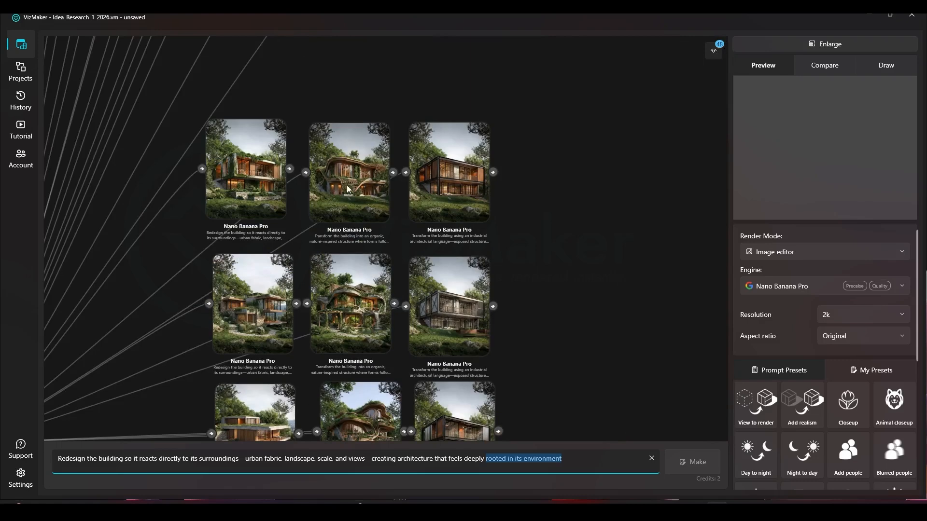
{"action": "left_click", "coordinate": [348, 188]}
{"action": "scroll", "coordinate": [347, 188], "scroll_direction": "up", "scroll_amount": 3}
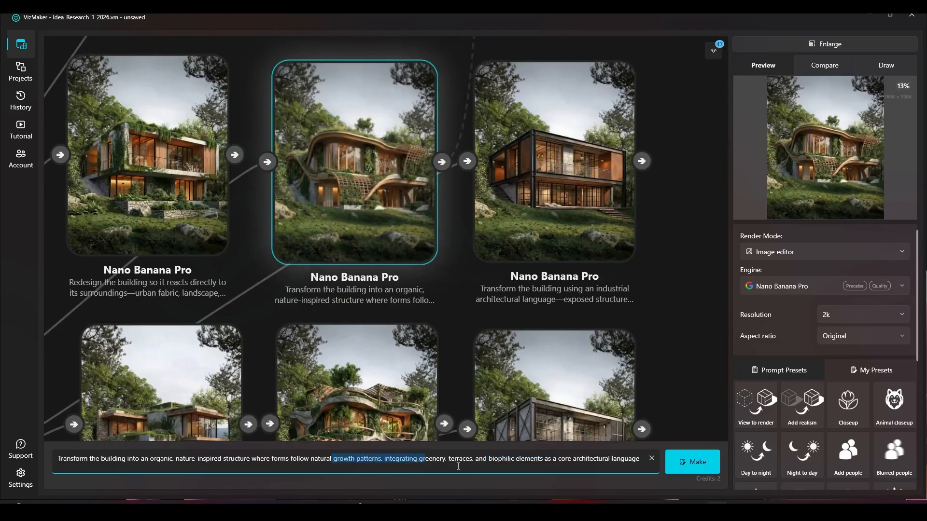
{"action": "left_click", "coordinate": [663, 302]}
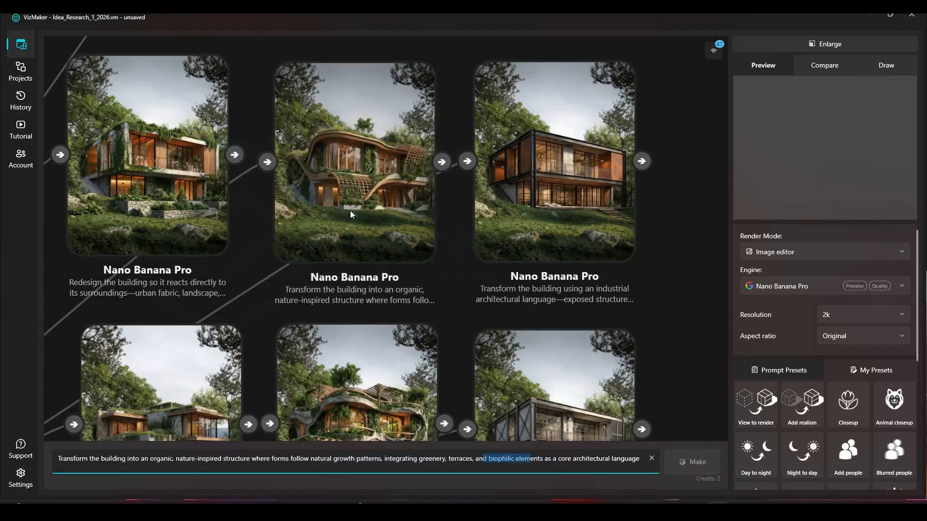
{"action": "scroll", "coordinate": [370, 149], "scroll_direction": "up", "scroll_amount": 4}
{"action": "scroll", "coordinate": [353, 260], "scroll_direction": "down", "scroll_amount": 2}
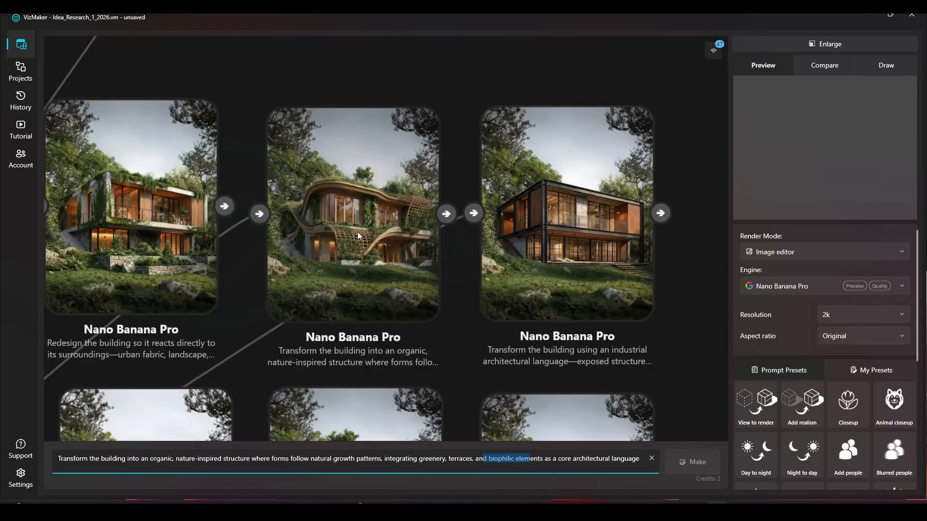
{"action": "scroll", "coordinate": [353, 256], "scroll_direction": "up", "scroll_amount": 4}
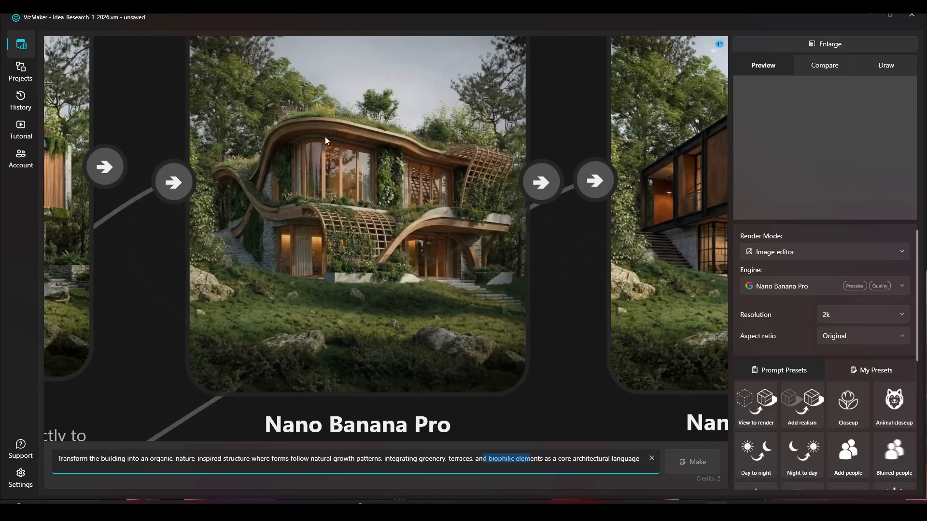
{"action": "scroll", "coordinate": [423, 231], "scroll_direction": "down", "scroll_amount": 6}
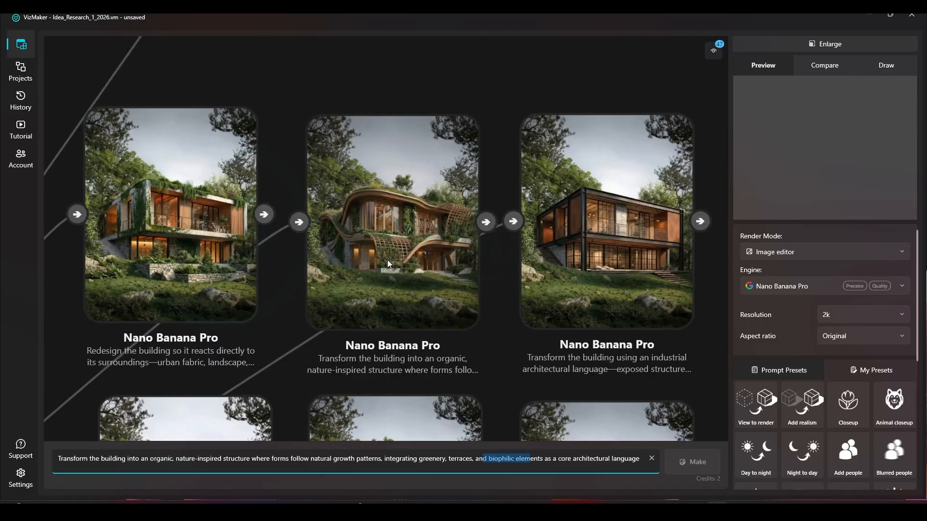
Set the source house as comparison image A and the top organic render as comparison image B.
{"action": "right_click", "coordinate": [92, 292]}
{"action": "left_click", "coordinate": [107, 305]}
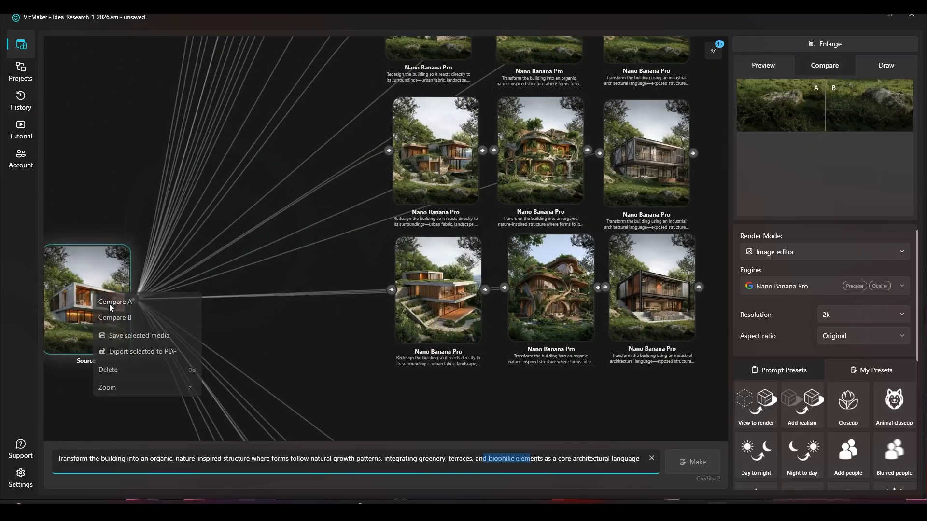
{"action": "left_click_drag", "start_coordinate": [437, 118], "coordinate": [336, 238]}
{"action": "right_click", "coordinate": [442, 122]}
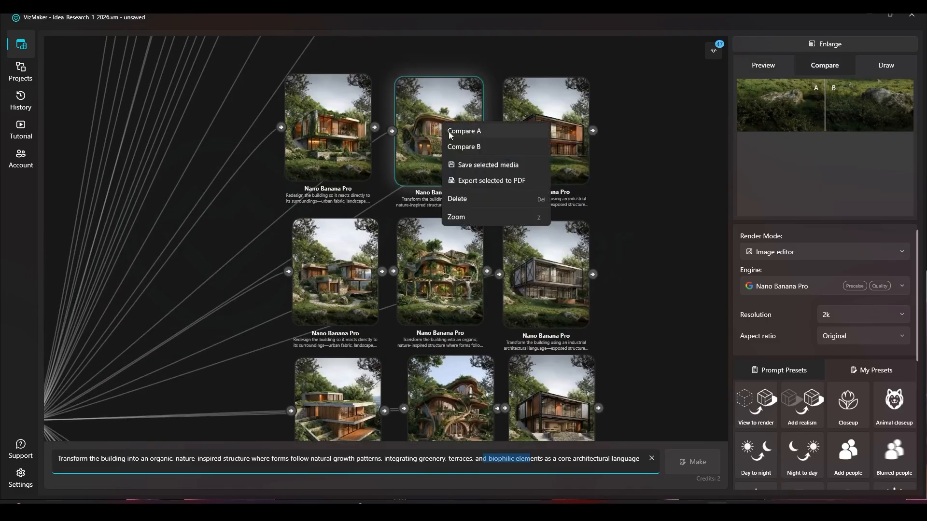
{"action": "left_click", "coordinate": [459, 149]}
{"action": "right_click", "coordinate": [459, 149]}
{"action": "left_click", "coordinate": [466, 174]}
Enlarge the comparison, sweep the divider between the source house and the organic render, and return to the node canvas.
{"action": "left_click", "coordinate": [817, 50]}
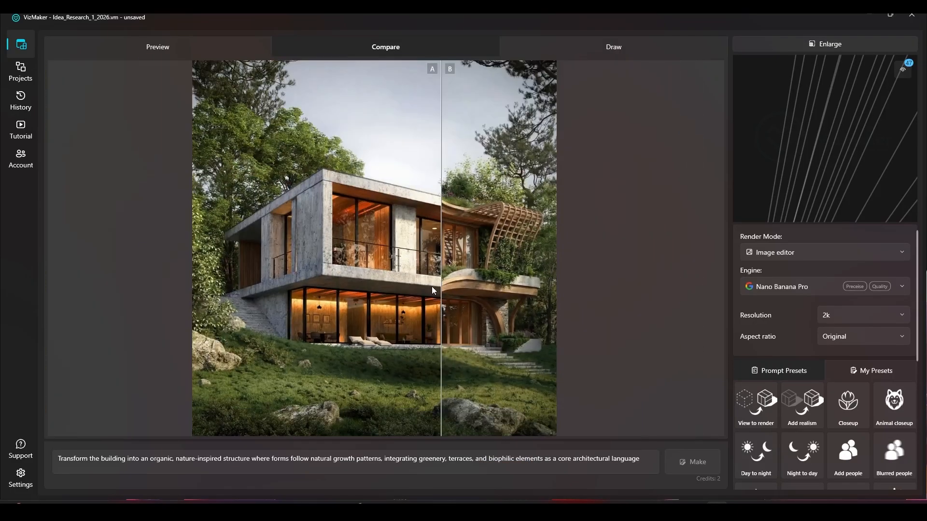
{"action": "left_click_drag", "start_coordinate": [432, 286], "coordinate": [308, 328]}
{"action": "left_click_drag", "start_coordinate": [257, 305], "coordinate": [272, 301]}
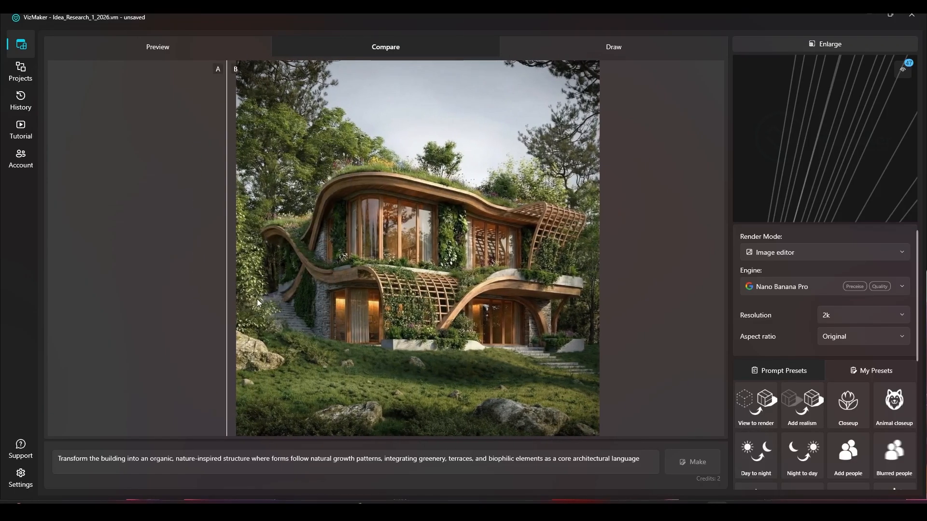
{"action": "left_click_drag", "start_coordinate": [273, 291], "coordinate": [243, 335]}
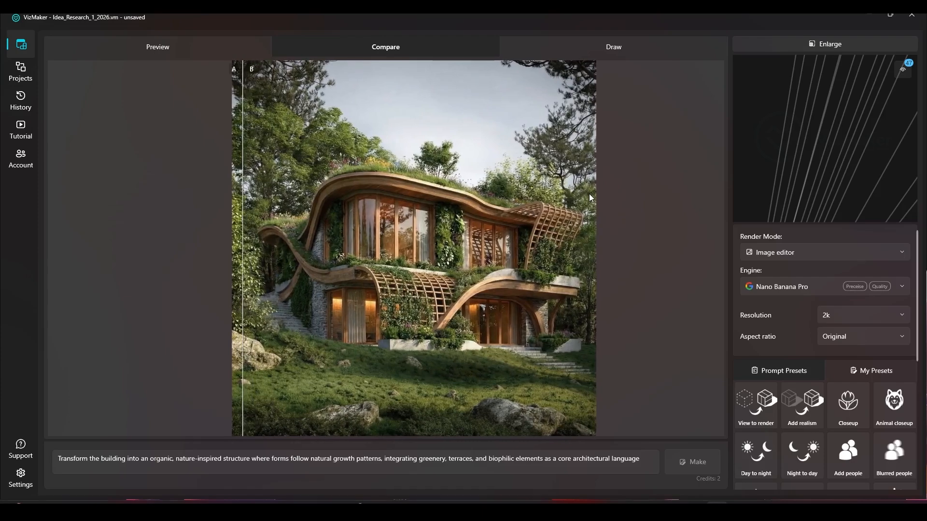
{"action": "left_click", "coordinate": [821, 45]}
Examine the middle and lowest organic renders up close and check them against the top organic render.
{"action": "left_click", "coordinate": [660, 195]}
{"action": "left_click_drag", "start_coordinate": [641, 223], "coordinate": [604, 150]}
{"action": "scroll", "coordinate": [431, 215], "scroll_direction": "up", "scroll_amount": 7}
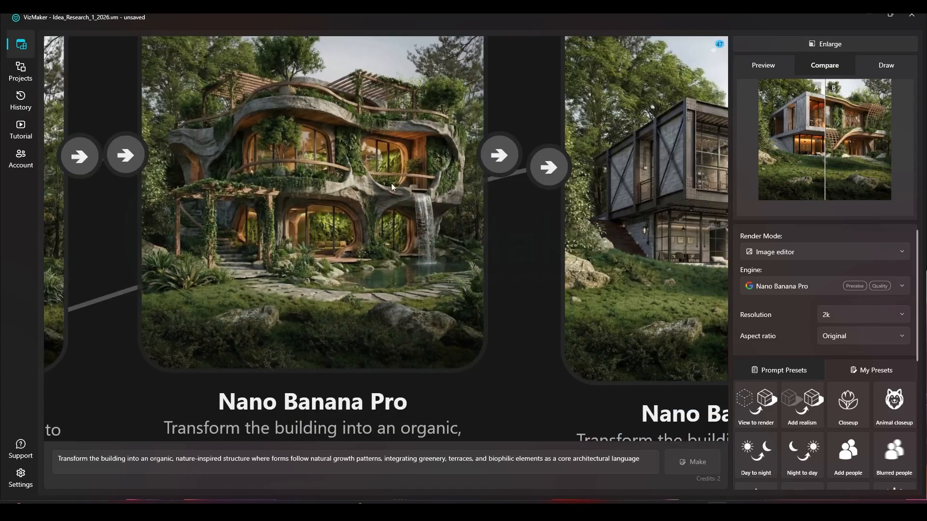
{"action": "scroll", "coordinate": [305, 147], "scroll_direction": "down", "scroll_amount": 7}
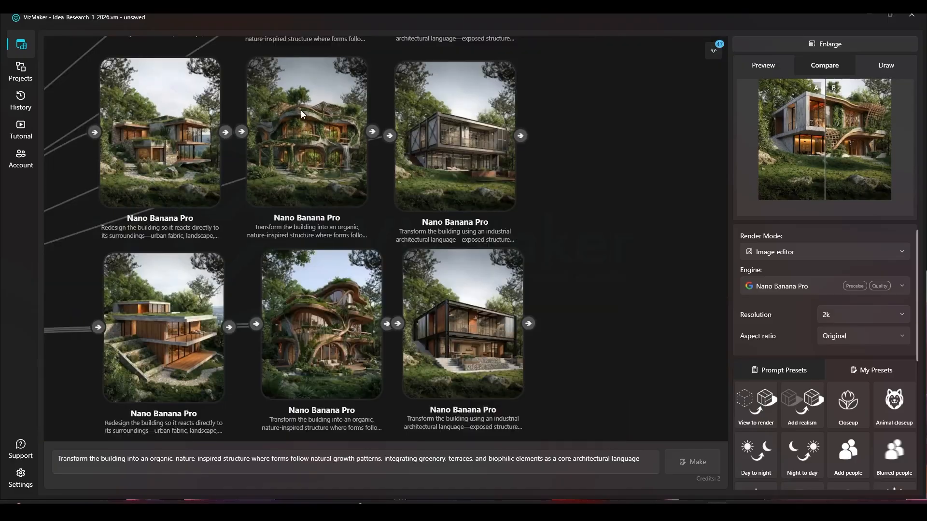
{"action": "scroll", "coordinate": [315, 332], "scroll_direction": "up", "scroll_amount": 3}
{"action": "left_click", "coordinate": [318, 331]}
{"action": "scroll", "coordinate": [318, 338], "scroll_direction": "up", "scroll_amount": 4}
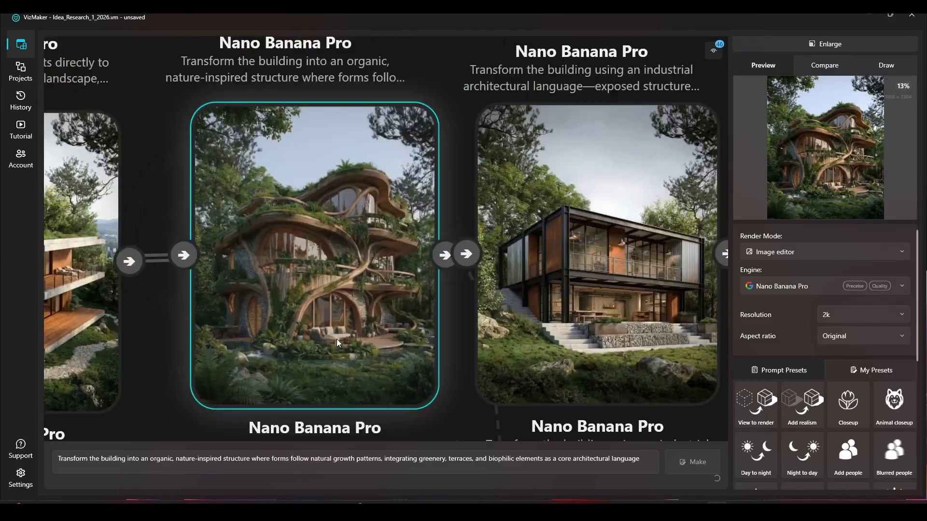
{"action": "scroll", "coordinate": [308, 377], "scroll_direction": "down", "scroll_amount": 7}
{"action": "scroll", "coordinate": [292, 53], "scroll_direction": "up", "scroll_amount": 4}
{"action": "left_click_drag", "start_coordinate": [330, 183], "coordinate": [339, 245]}
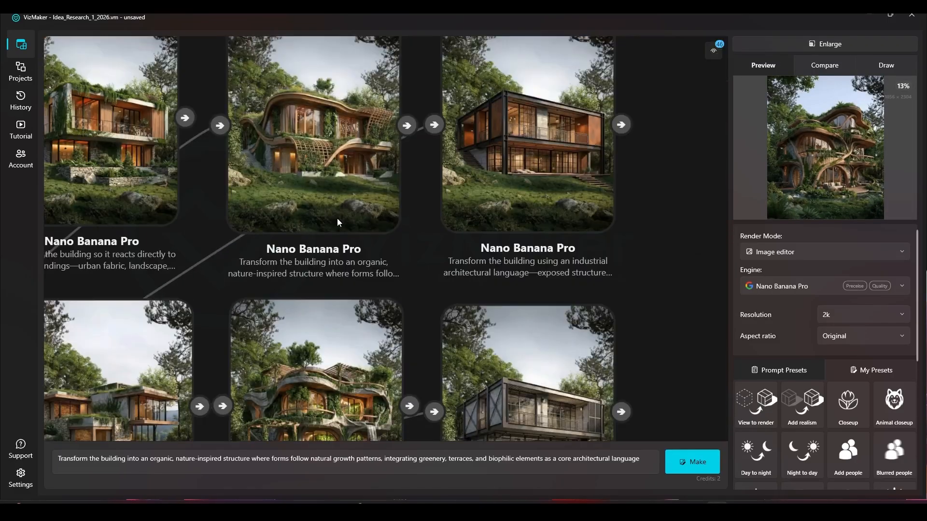
{"action": "scroll", "coordinate": [314, 94], "scroll_direction": "up", "scroll_amount": 3}
{"action": "scroll", "coordinate": [246, 175], "scroll_direction": "down", "scroll_amount": 3}
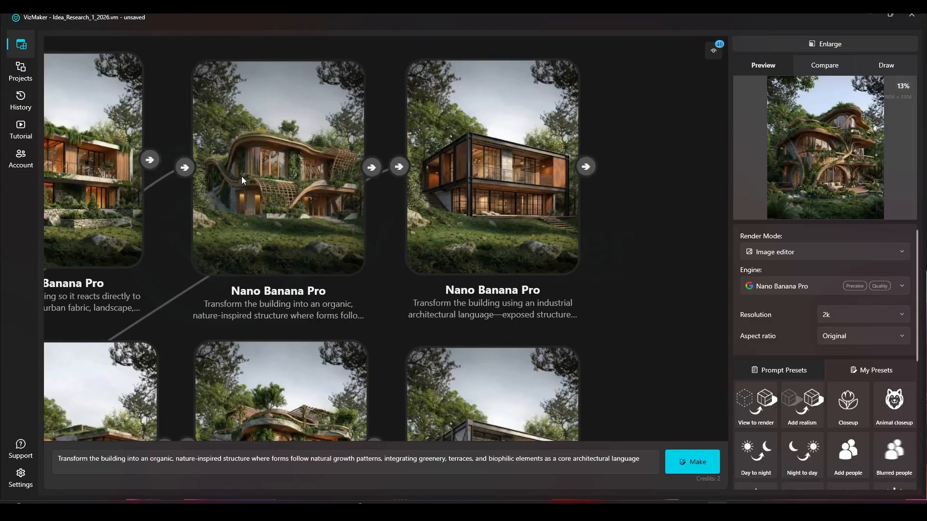
Select the top industrial render and review the "industrial architectural language" wording of its prompt.
{"action": "left_click_drag", "start_coordinate": [596, 267], "coordinate": [488, 262]}
{"action": "left_click", "coordinate": [427, 210]}
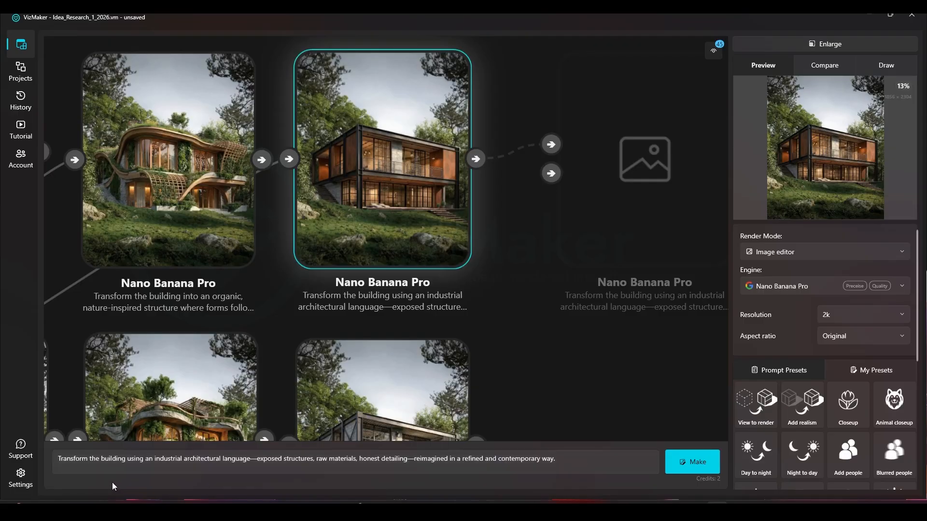
{"action": "left_click_drag", "start_coordinate": [154, 461], "coordinate": [177, 457]}
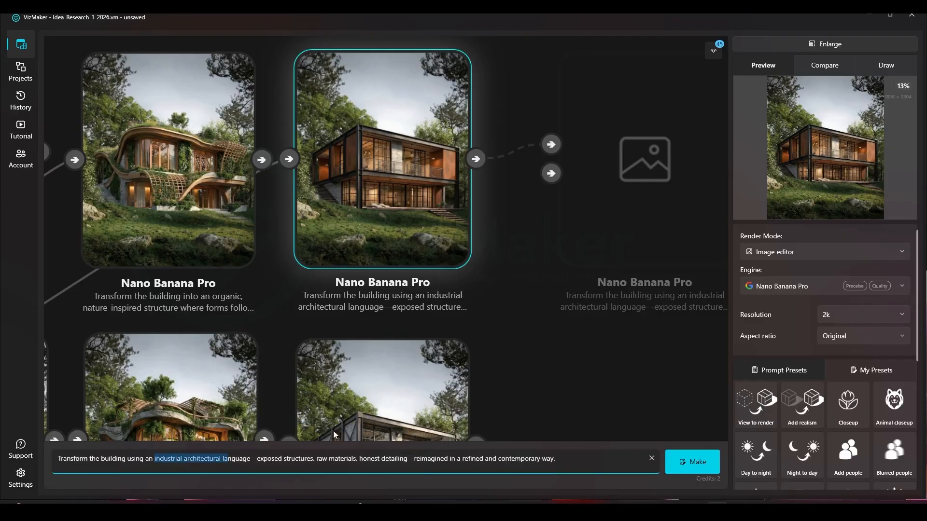
Examine the three industrial renders up close and compare them with the surroundings-based and organic columns.
{"action": "scroll", "coordinate": [457, 374], "scroll_direction": "down", "scroll_amount": 4}
{"action": "scroll", "coordinate": [386, 265], "scroll_direction": "up", "scroll_amount": 5}
{"action": "left_click_drag", "start_coordinate": [394, 331], "coordinate": [366, 96]}
{"action": "left_click_drag", "start_coordinate": [363, 314], "coordinate": [362, 97]}
{"action": "scroll", "coordinate": [363, 96], "scroll_direction": "down", "scroll_amount": 3}
{"action": "left_click_drag", "start_coordinate": [381, 217], "coordinate": [380, 179]}
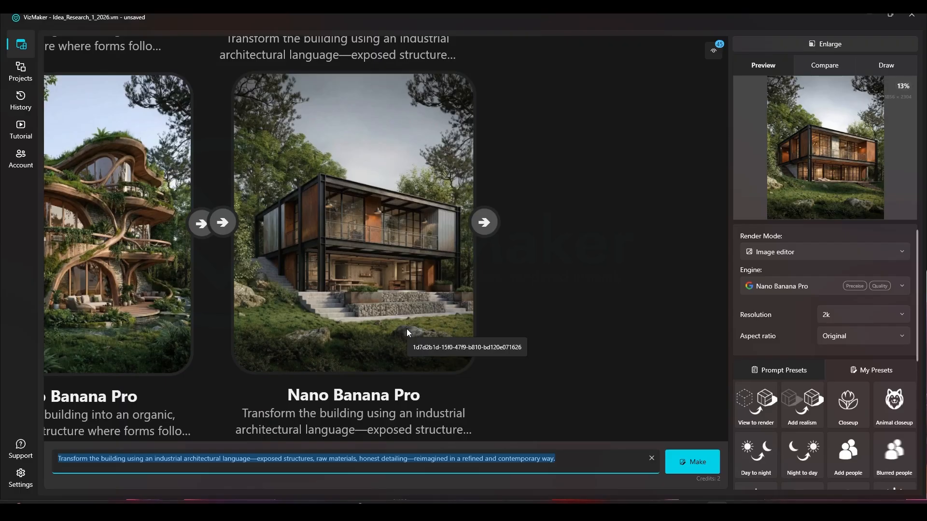
{"action": "scroll", "coordinate": [486, 243], "scroll_direction": "down", "scroll_amount": 5}
{"action": "left_click_drag", "start_coordinate": [414, 162], "coordinate": [381, 269]}
{"action": "left_click_drag", "start_coordinate": [376, 80], "coordinate": [364, 289]}
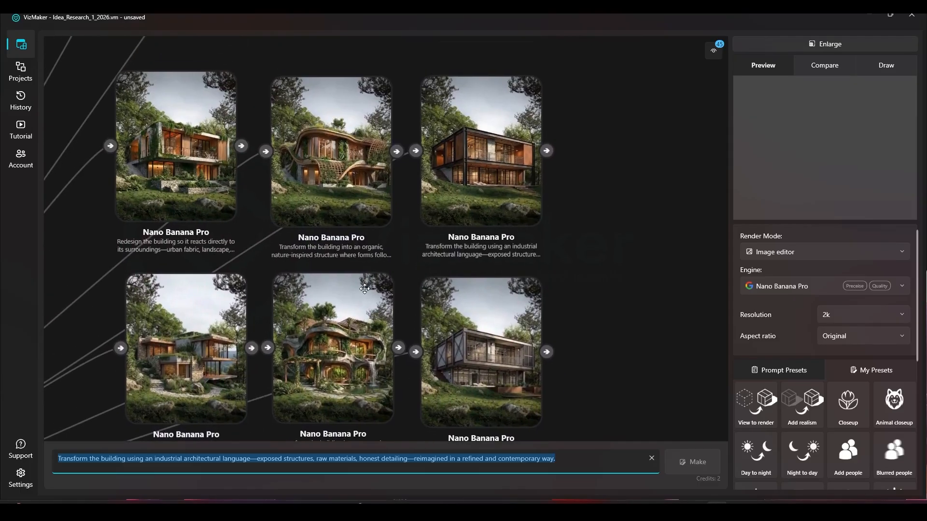
{"action": "left_click", "coordinate": [573, 457]}
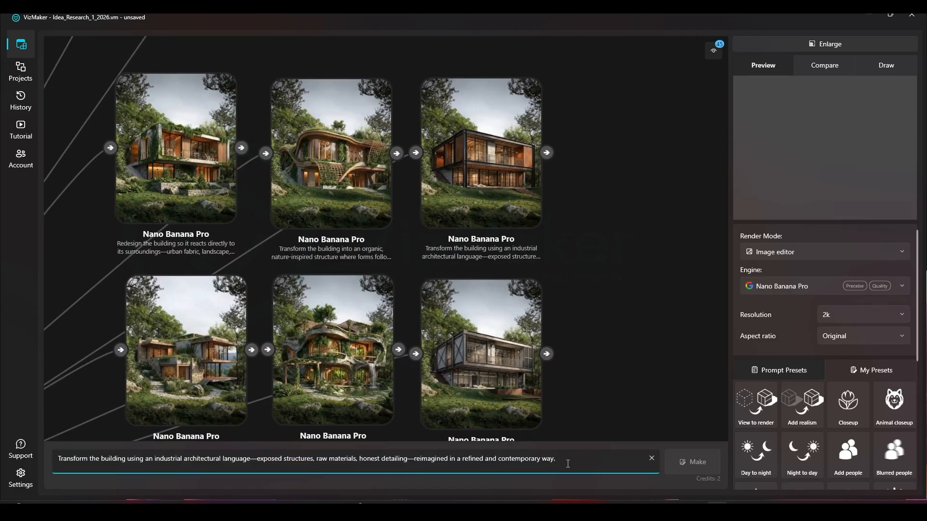
Line up the Zaha Hadid renders as one column beside the Foster + Partners renders in the architect-based group.
{"action": "scroll", "coordinate": [559, 283], "scroll_direction": "down", "scroll_amount": 8}
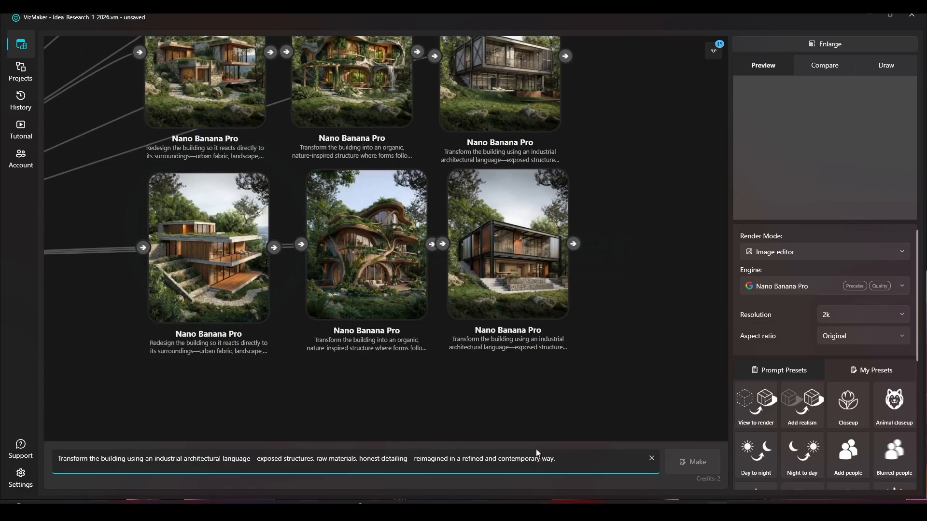
{"action": "scroll", "coordinate": [568, 208], "scroll_direction": "up", "scroll_amount": 6}
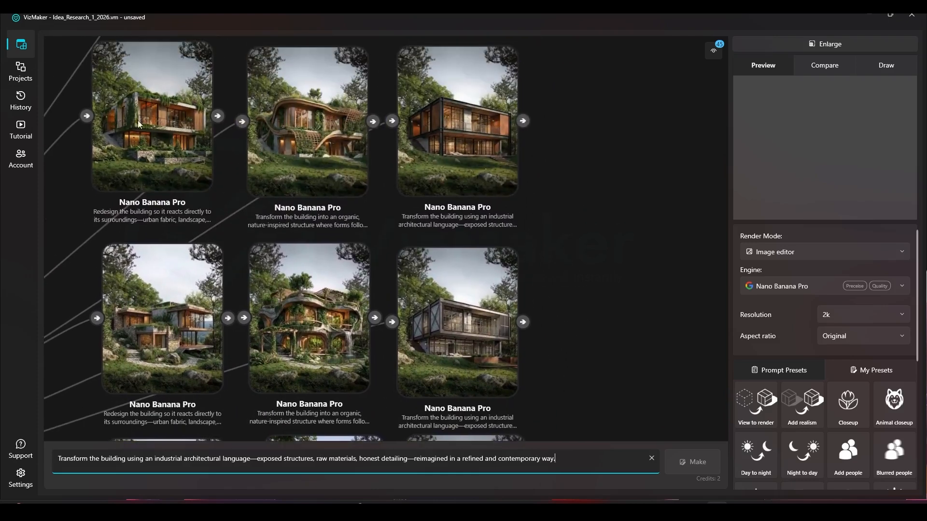
{"action": "scroll", "coordinate": [400, 267], "scroll_direction": "down", "scroll_amount": 5}
{"action": "scroll", "coordinate": [405, 193], "scroll_direction": "down", "scroll_amount": 4}
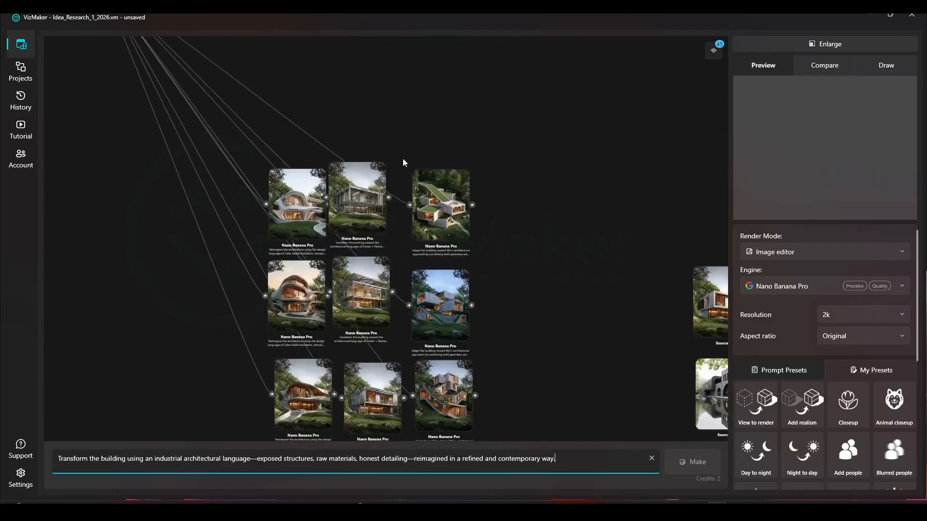
{"action": "scroll", "coordinate": [343, 192], "scroll_direction": "down", "scroll_amount": 3}
{"action": "left_click_drag", "start_coordinate": [359, 129], "coordinate": [322, 346]}
{"action": "left_click_drag", "start_coordinate": [336, 193], "coordinate": [344, 192]}
{"action": "left_click_drag", "start_coordinate": [445, 150], "coordinate": [400, 303]}
{"action": "left_click_drag", "start_coordinate": [287, 124], "coordinate": [260, 404]}
{"action": "left_click_drag", "start_coordinate": [297, 318], "coordinate": [287, 308]}
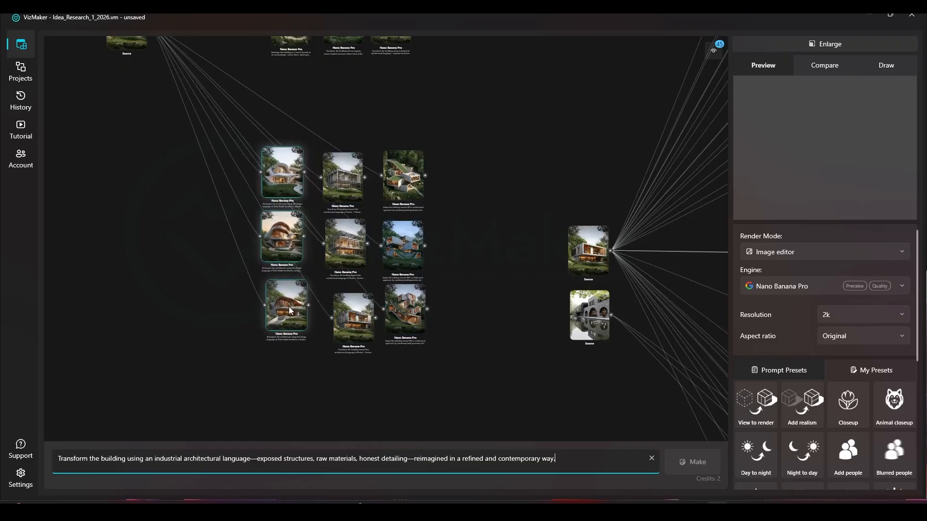
Align the lowest Foster + Partners render with its column and even out the neighbouring Zaha Hadid renders, then select the middle Foster + Partners render.
{"action": "left_click_drag", "start_coordinate": [354, 301], "coordinate": [346, 292]}
{"action": "left_click_drag", "start_coordinate": [276, 226], "coordinate": [280, 234]}
{"action": "left_click_drag", "start_coordinate": [291, 195], "coordinate": [345, 194]}
{"action": "left_click", "coordinate": [346, 263]}
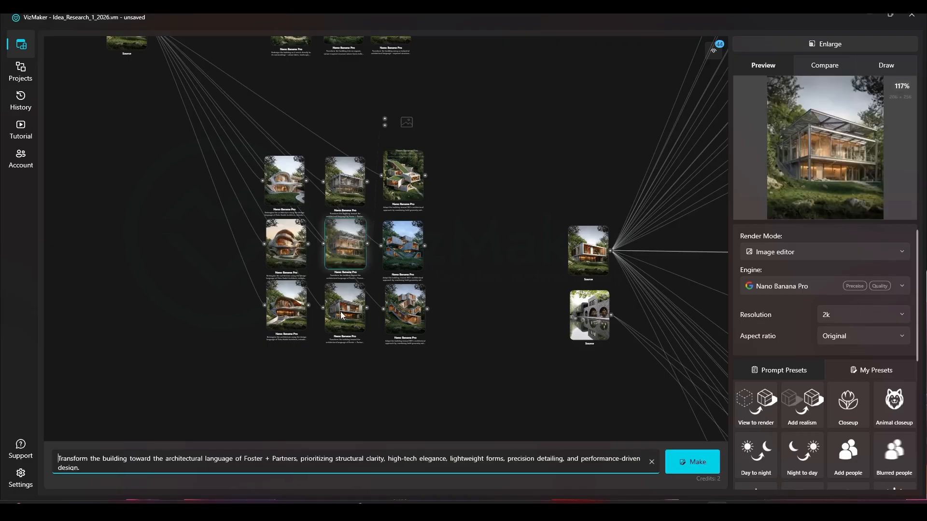
Adjust the placement of the BIG and Zaha Hadid columns to tidy the three-by-three grid of architect-based renders.
{"action": "left_click", "coordinate": [407, 313]}
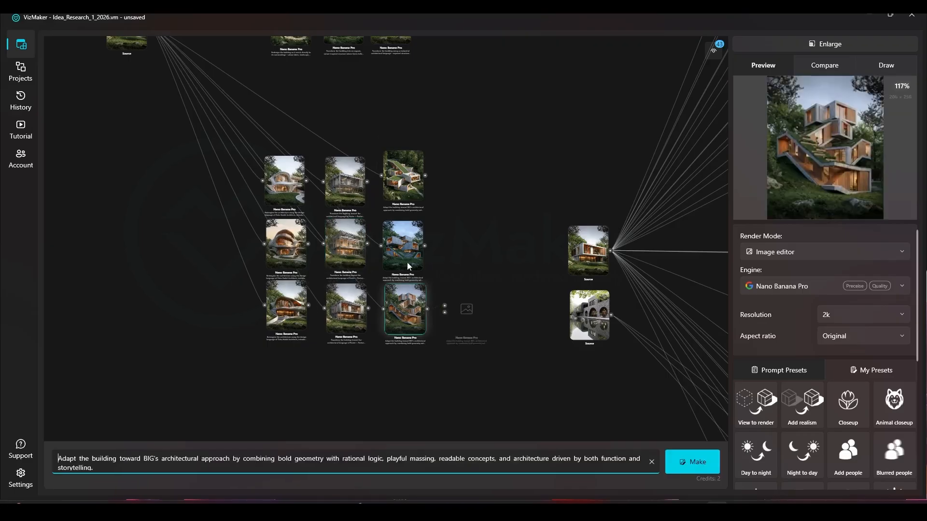
{"action": "left_click_drag", "start_coordinate": [417, 187], "coordinate": [367, 421]}
{"action": "left_click", "coordinate": [433, 195]}
{"action": "scroll", "coordinate": [453, 184], "scroll_direction": "up", "scroll_amount": 3}
{"action": "left_click_drag", "start_coordinate": [381, 366], "coordinate": [377, 359]}
{"action": "left_click_drag", "start_coordinate": [315, 96], "coordinate": [270, 406]}
{"action": "left_click_drag", "start_coordinate": [296, 279], "coordinate": [294, 276]}
{"action": "left_click", "coordinate": [413, 240]}
Examine the three Zaha Hadid renders up close and select the lowest one to review its prompt.
{"action": "scroll", "coordinate": [246, 197], "scroll_direction": "up", "scroll_amount": 6}
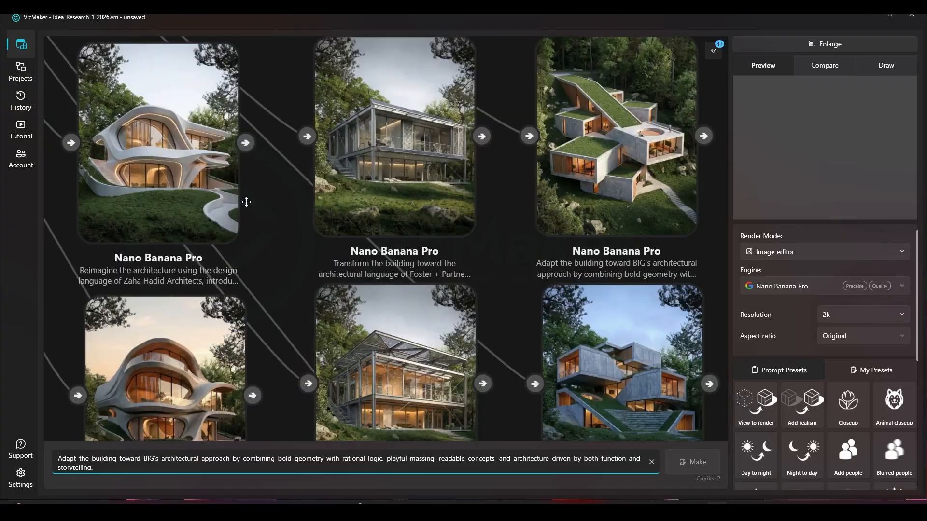
{"action": "left_click_drag", "start_coordinate": [246, 201], "coordinate": [328, 250]}
{"action": "left_click_drag", "start_coordinate": [269, 236], "coordinate": [315, 229]}
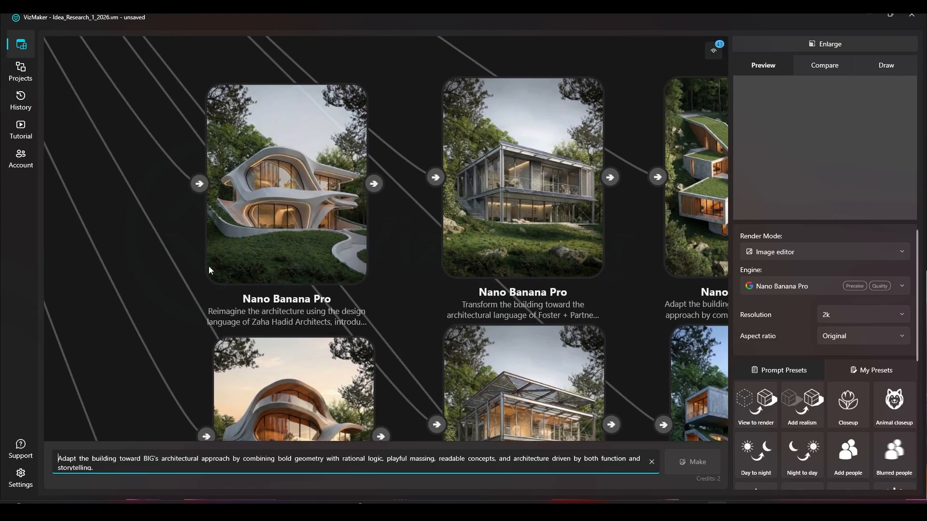
{"action": "scroll", "coordinate": [258, 236], "scroll_direction": "up", "scroll_amount": 2}
{"action": "scroll", "coordinate": [323, 128], "scroll_direction": "down", "scroll_amount": 2}
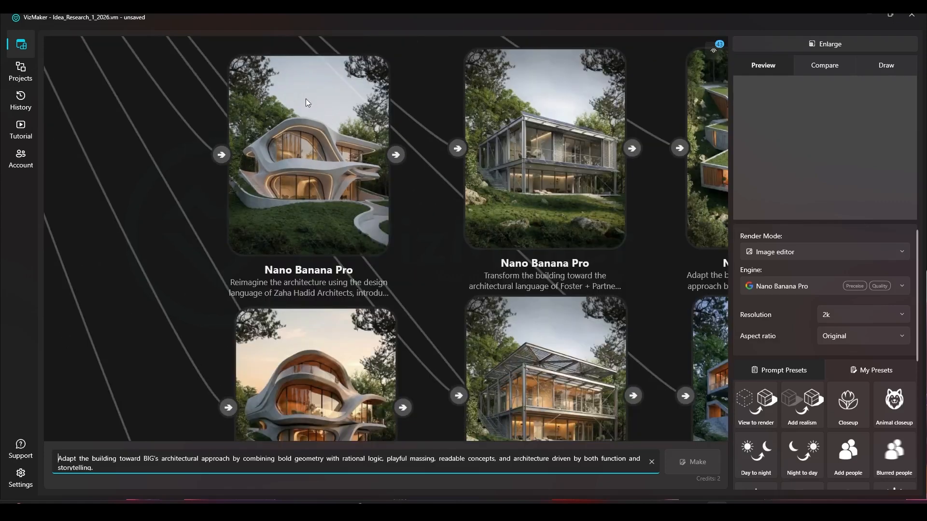
{"action": "left_click_drag", "start_coordinate": [317, 217], "coordinate": [322, 63]}
{"action": "left_click_drag", "start_coordinate": [339, 258], "coordinate": [345, 80]}
{"action": "scroll", "coordinate": [345, 80], "scroll_direction": "down", "scroll_amount": 2}
{"action": "left_click", "coordinate": [326, 265]}
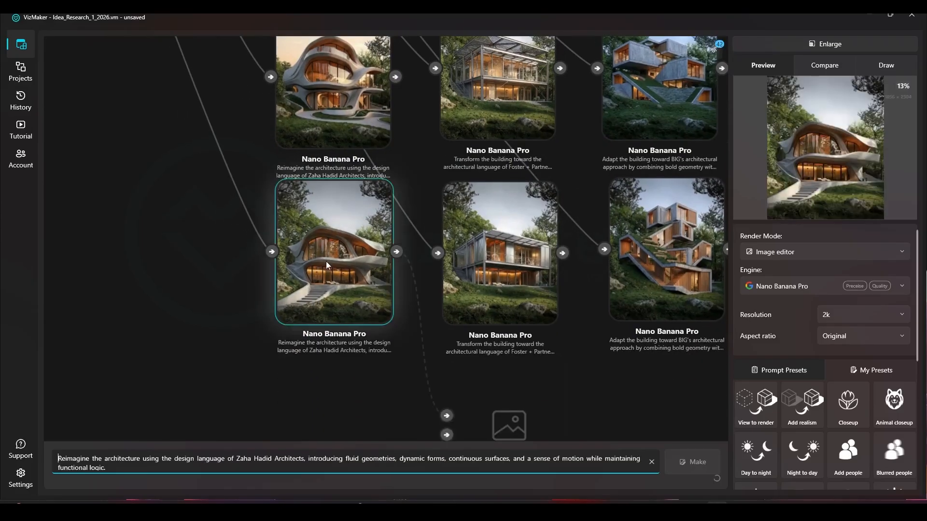
Set the source house as comparison image A and the lowest Zaha Hadid render as image B.
{"action": "scroll", "coordinate": [339, 270], "scroll_direction": "down", "scroll_amount": 4}
{"action": "left_click_drag", "start_coordinate": [285, 157], "coordinate": [288, 273]}
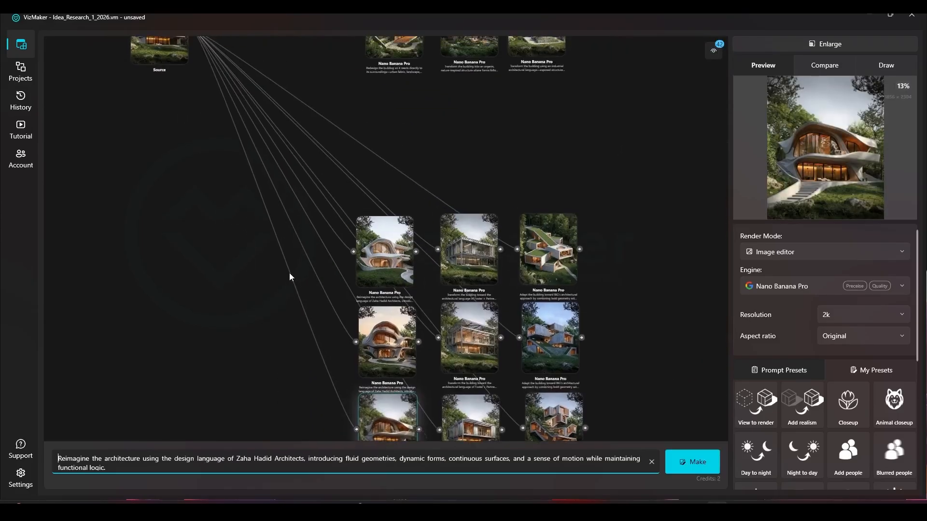
{"action": "scroll", "coordinate": [289, 273], "scroll_direction": "down", "scroll_amount": 2}
{"action": "right_click", "coordinate": [188, 109]}
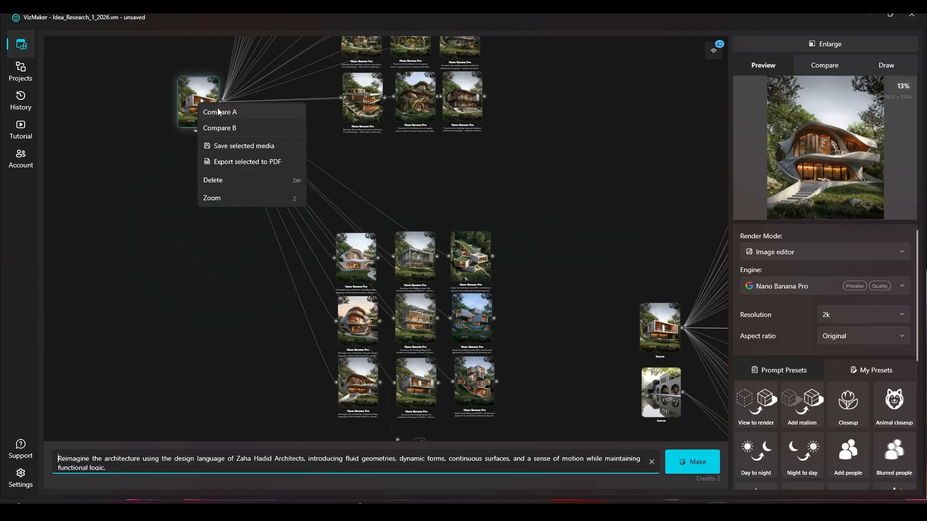
{"action": "left_click", "coordinate": [217, 110]}
{"action": "left_click_drag", "start_coordinate": [268, 226], "coordinate": [249, 170]}
{"action": "right_click", "coordinate": [341, 321]}
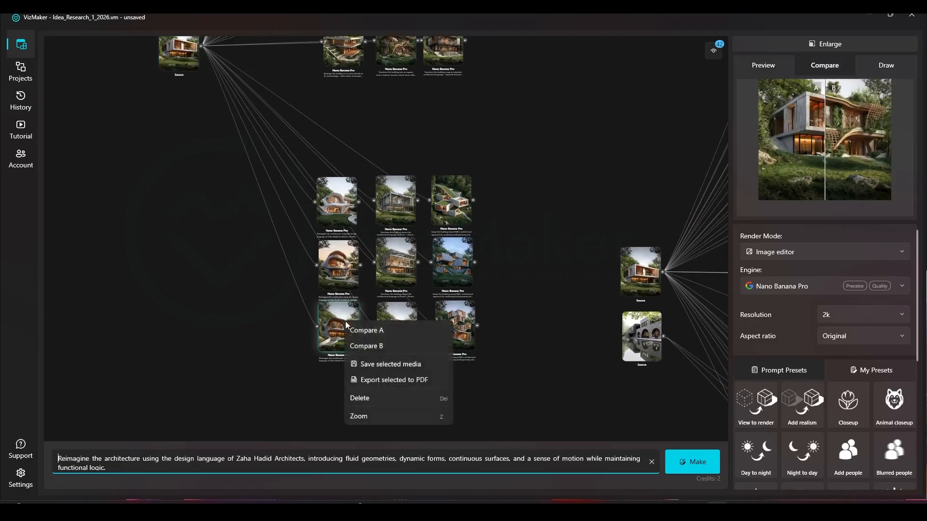
{"action": "left_click", "coordinate": [367, 348]}
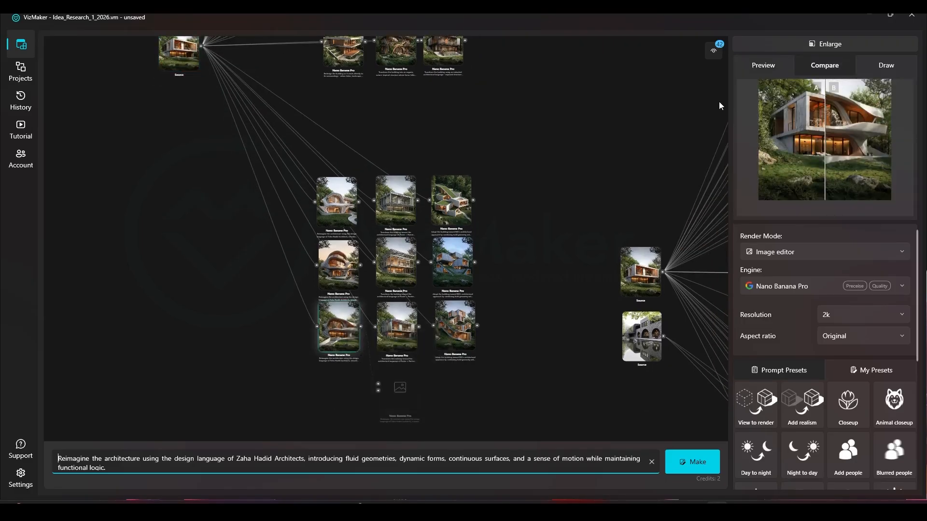
Enlarge the comparison, sweep the divider between the source house and the Zaha Hadid render, and return to the node canvas.
{"action": "left_click", "coordinate": [836, 47]}
{"action": "left_click_drag", "start_coordinate": [494, 278], "coordinate": [320, 313]}
{"action": "left_click_drag", "start_coordinate": [389, 357], "coordinate": [340, 181]}
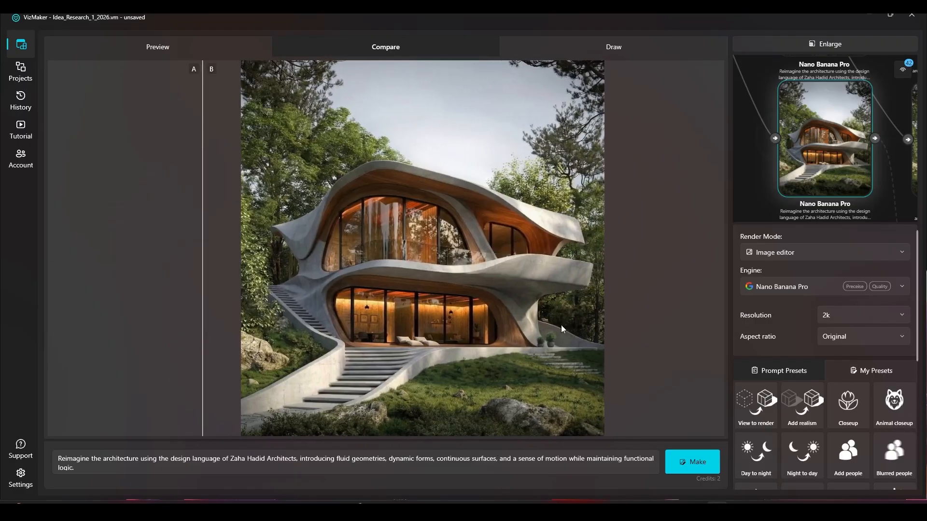
{"action": "left_click_drag", "start_coordinate": [269, 323], "coordinate": [215, 333]}
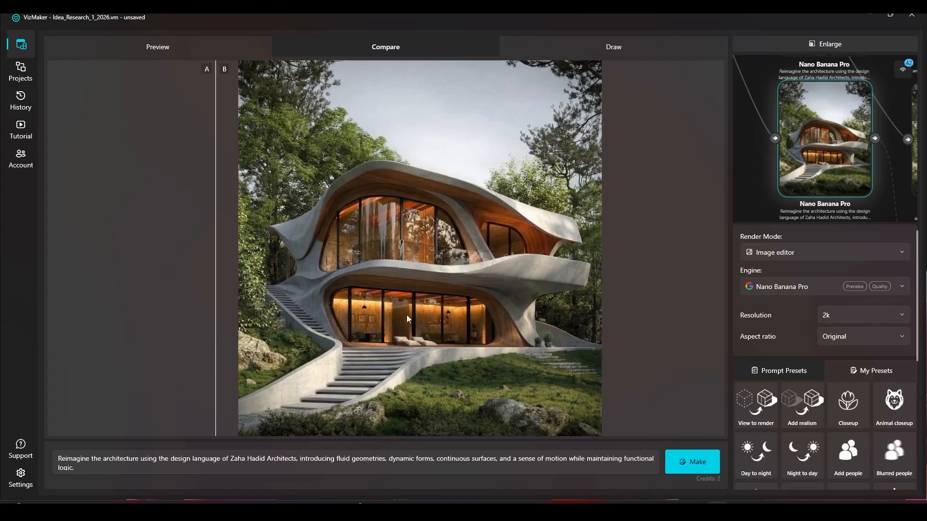
{"action": "left_click", "coordinate": [785, 47]}
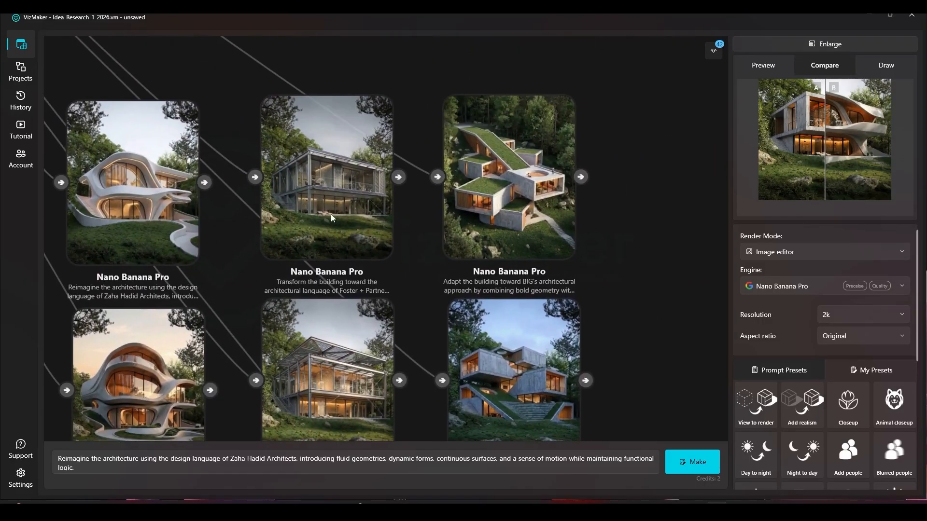
Select the top Foster + Partners render and examine all three renders of that column up close.
{"action": "left_click", "coordinate": [331, 213]}
{"action": "scroll", "coordinate": [331, 213], "scroll_direction": "up", "scroll_amount": 3}
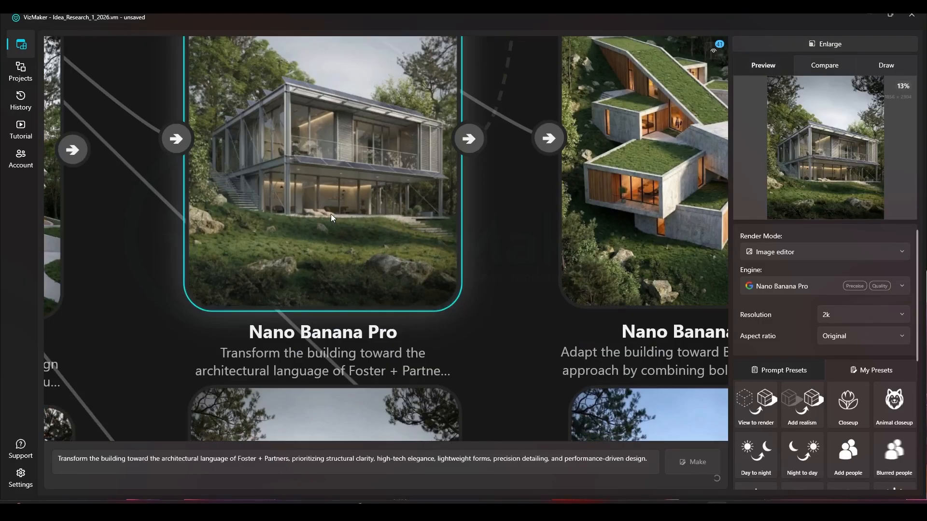
{"action": "scroll", "coordinate": [252, 230], "scroll_direction": "down", "scroll_amount": 3}
{"action": "scroll", "coordinate": [263, 399], "scroll_direction": "up", "scroll_amount": 3}
{"action": "scroll", "coordinate": [285, 251], "scroll_direction": "down", "scroll_amount": 3}
{"action": "scroll", "coordinate": [284, 304], "scroll_direction": "up", "scroll_amount": 3}
{"action": "scroll", "coordinate": [329, 172], "scroll_direction": "down", "scroll_amount": 3}
{"action": "left_click_drag", "start_coordinate": [338, 411], "coordinate": [210, 146]}
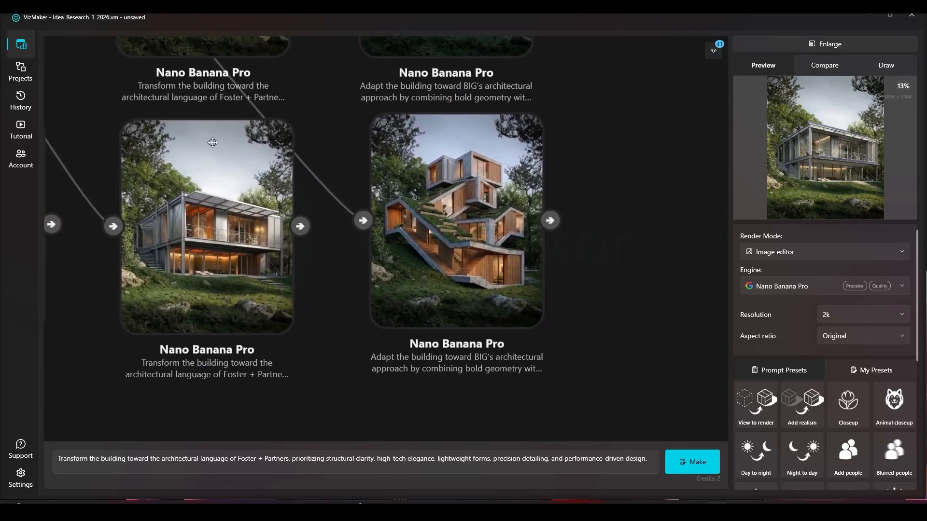
Select the lowest BIG render and highlight "BIG's" in its prompt.
{"action": "left_click", "coordinate": [397, 234]}
{"action": "left_click_drag", "start_coordinate": [157, 459], "coordinate": [121, 459]}
{"action": "left_click", "coordinate": [145, 465]}
{"action": "double_click", "coordinate": [147, 460]}
{"action": "left_click", "coordinate": [496, 410]}
Examine the three BIG renders up close from the lowest to the top one and select the top render.
{"action": "scroll", "coordinate": [499, 284], "scroll_direction": "up", "scroll_amount": 3}
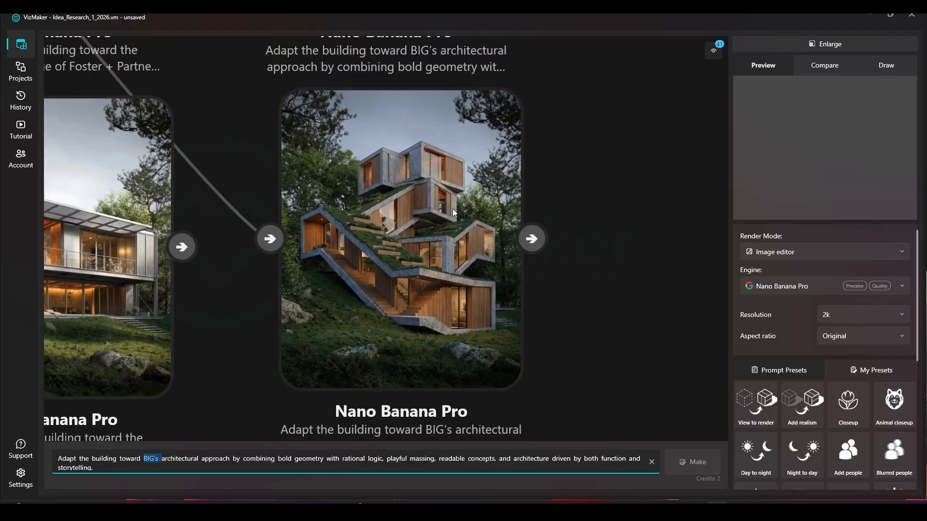
{"action": "left_click_drag", "start_coordinate": [453, 208], "coordinate": [373, 378]}
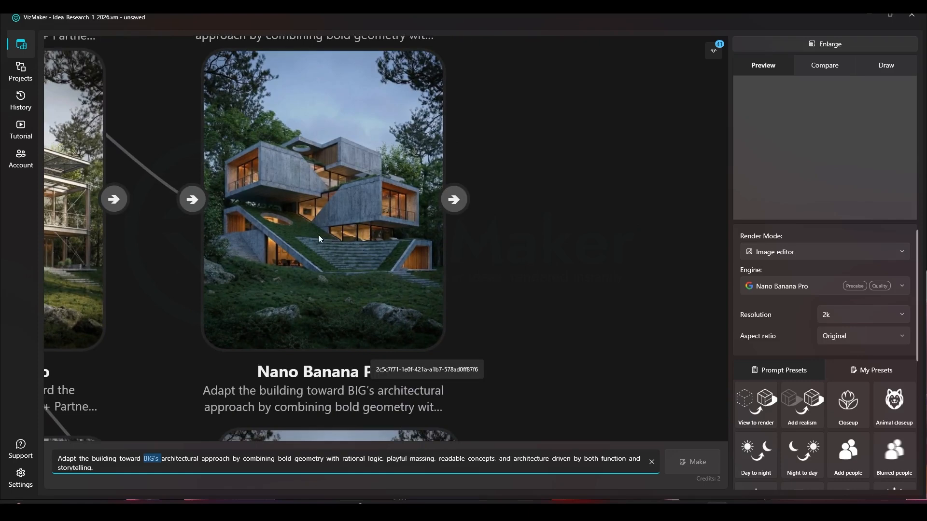
{"action": "left_click_drag", "start_coordinate": [323, 192], "coordinate": [336, 426]}
{"action": "left_click_drag", "start_coordinate": [322, 171], "coordinate": [336, 301]}
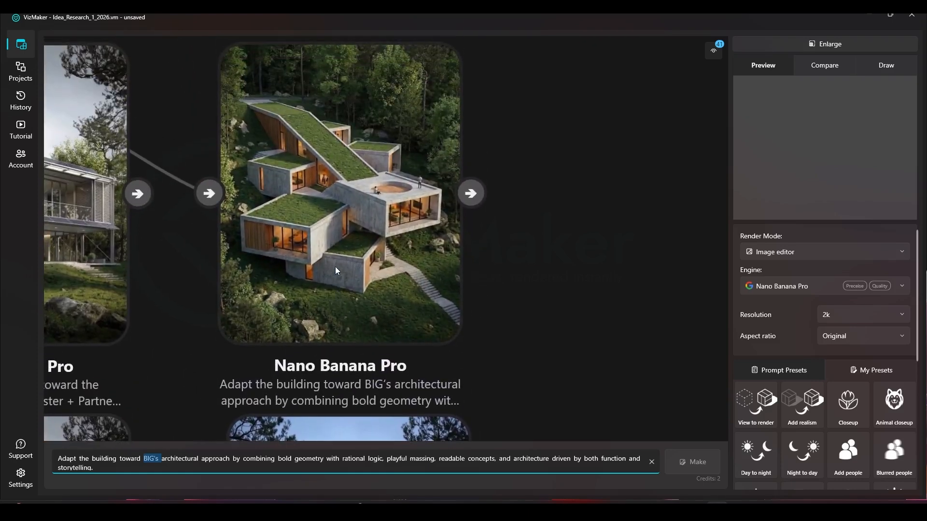
{"action": "left_click", "coordinate": [367, 155]}
Set the source house as comparison image A and the top BIG render as image B.
{"action": "scroll", "coordinate": [392, 231], "scroll_direction": "down", "scroll_amount": 3}
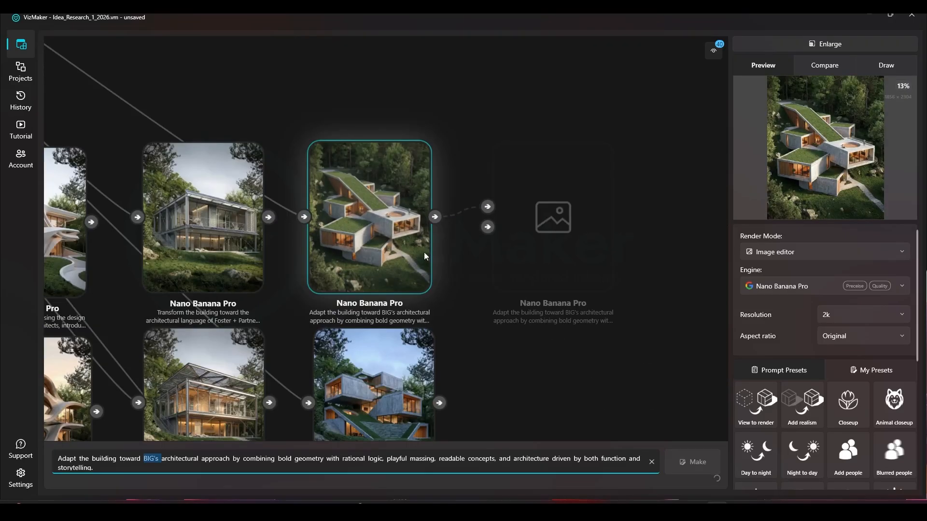
{"action": "scroll", "coordinate": [414, 241], "scroll_direction": "down", "scroll_amount": 3}
{"action": "left_click_drag", "start_coordinate": [382, 217], "coordinate": [419, 252]}
{"action": "left_click_drag", "start_coordinate": [353, 165], "coordinate": [527, 301]}
{"action": "scroll", "coordinate": [246, 169], "scroll_direction": "down", "scroll_amount": 3}
{"action": "right_click", "coordinate": [85, 116]}
{"action": "left_click", "coordinate": [97, 122]}
{"action": "right_click", "coordinate": [471, 318]}
{"action": "left_click", "coordinate": [494, 336]}
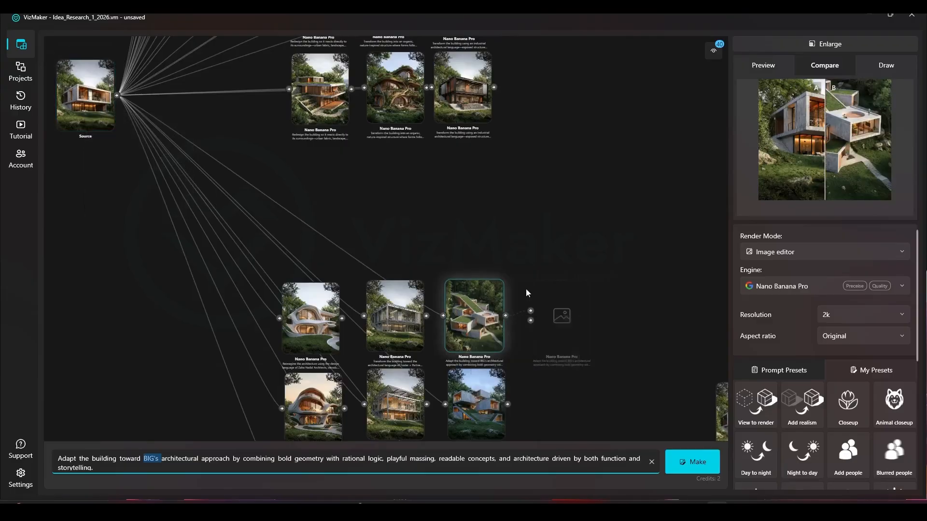
Enlarge the comparison, sweep the divider between the source house and the BIG render, highlight "BIG's" in the prompt, and return to the canvas.
{"action": "left_click", "coordinate": [802, 38]}
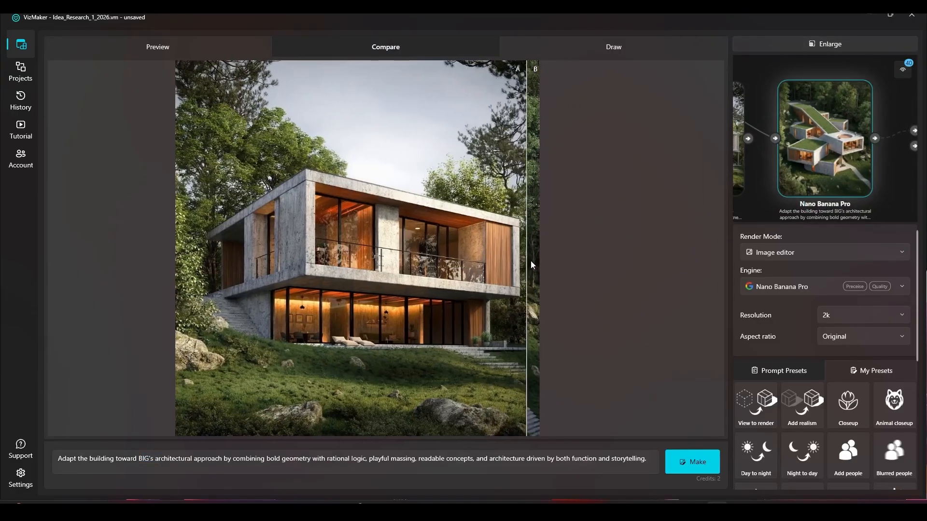
{"action": "left_click_drag", "start_coordinate": [524, 263], "coordinate": [228, 287]}
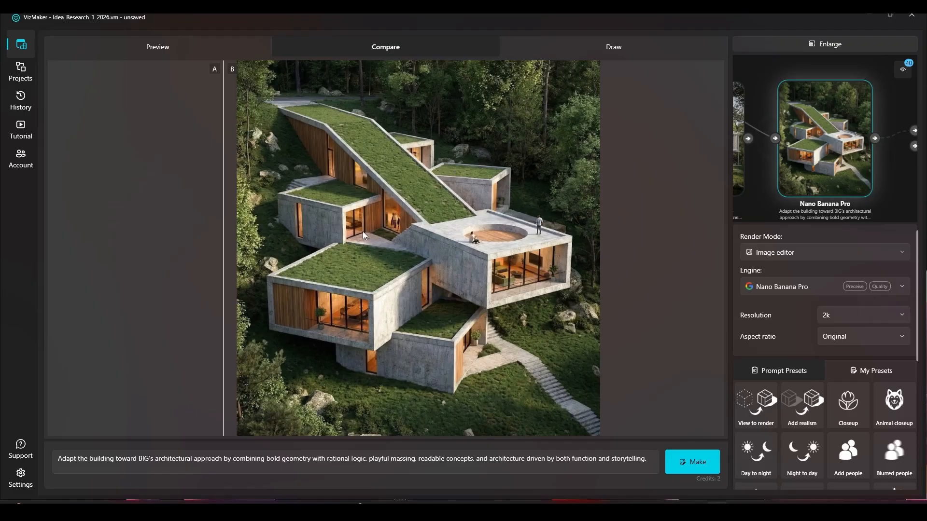
{"action": "mouse_move", "coordinate": [225, 263]}
{"action": "left_mouse_down"}
{"action": "mouse_move", "coordinate": [544, 251]}
{"action": "mouse_move", "coordinate": [504, 242]}
{"action": "mouse_move", "coordinate": [447, 260]}
{"action": "mouse_move", "coordinate": [237, 255]}
{"action": "left_mouse_up"}
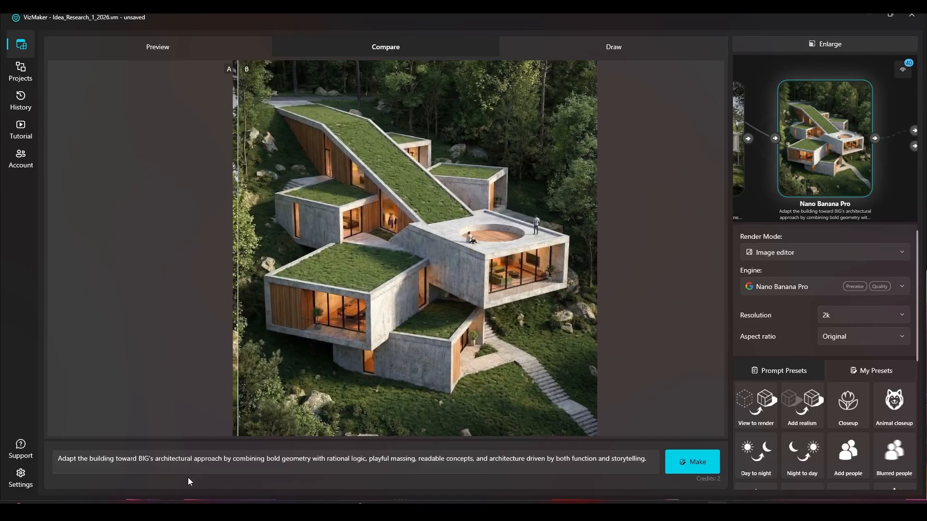
{"action": "double_click", "coordinate": [143, 459]}
{"action": "left_click_drag", "start_coordinate": [239, 340], "coordinate": [229, 294]}
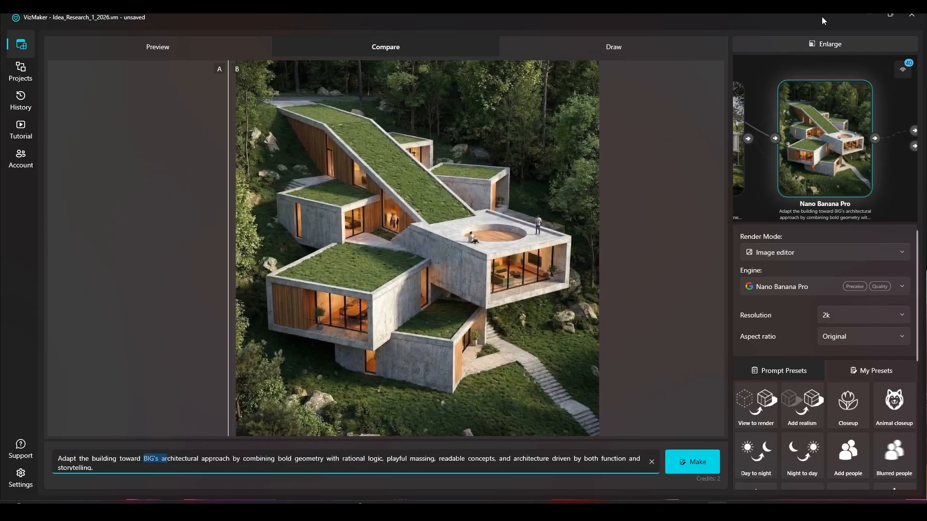
{"action": "left_click", "coordinate": [812, 47]}
Select the nine surroundings-based, organic and industrial renders and review them as one group beside the source house.
{"action": "scroll", "coordinate": [419, 277], "scroll_direction": "down", "scroll_amount": 10}
{"action": "left_click_drag", "start_coordinate": [429, 283], "coordinate": [294, 134]}
{"action": "scroll", "coordinate": [428, 403], "scroll_direction": "down", "scroll_amount": 3}
{"action": "mouse_move", "coordinate": [336, 159]}
{"action": "left_mouse_down"}
{"action": "mouse_move", "coordinate": [327, 163]}
{"action": "mouse_move", "coordinate": [332, 174]}
{"action": "left_mouse_up"}
{"action": "left_click_drag", "start_coordinate": [415, 280], "coordinate": [402, 165]}
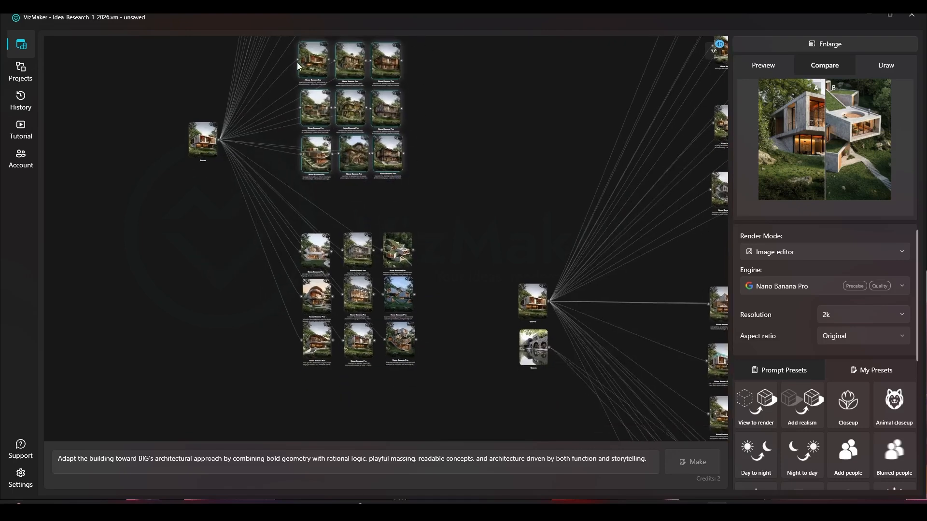
{"action": "scroll", "coordinate": [356, 99], "scroll_direction": "up", "scroll_amount": 4}
{"action": "left_click_drag", "start_coordinate": [450, 60], "coordinate": [525, 156]}
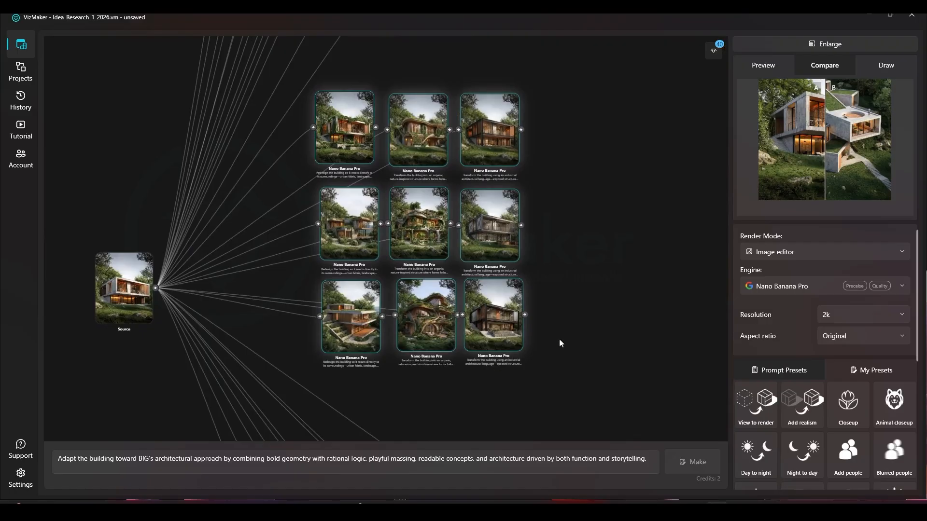
Clear the selection and review the nine Zaha Hadid, Foster + Partners and BIG renders as a group.
{"action": "left_click", "coordinate": [579, 360]}
{"action": "left_click_drag", "start_coordinate": [579, 363], "coordinate": [517, 145]}
{"action": "mouse_move", "coordinate": [529, 91]}
{"action": "left_mouse_down"}
{"action": "mouse_move", "coordinate": [282, 309]}
{"action": "mouse_move", "coordinate": [303, 331]}
{"action": "left_mouse_up"}
{"action": "scroll", "coordinate": [350, 168], "scroll_direction": "up", "scroll_amount": 2}
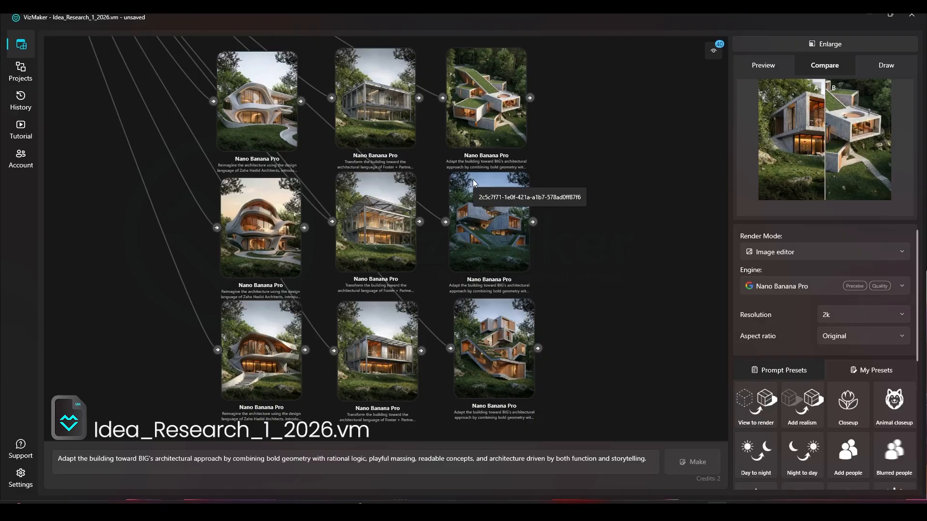
Return to the surroundings-based, organic and industrial group and select its nine renders again.
{"action": "scroll", "coordinate": [477, 326], "scroll_direction": "down", "scroll_amount": 3}
{"action": "left_click_drag", "start_coordinate": [487, 182], "coordinate": [487, 446]}
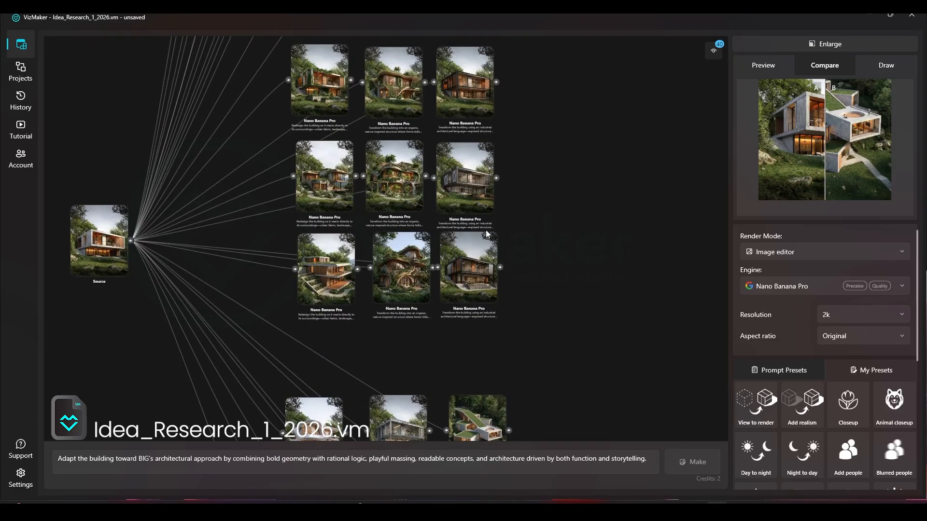
{"action": "scroll", "coordinate": [486, 233], "scroll_direction": "down", "scroll_amount": 3}
{"action": "left_click_drag", "start_coordinate": [517, 310], "coordinate": [368, 151]}
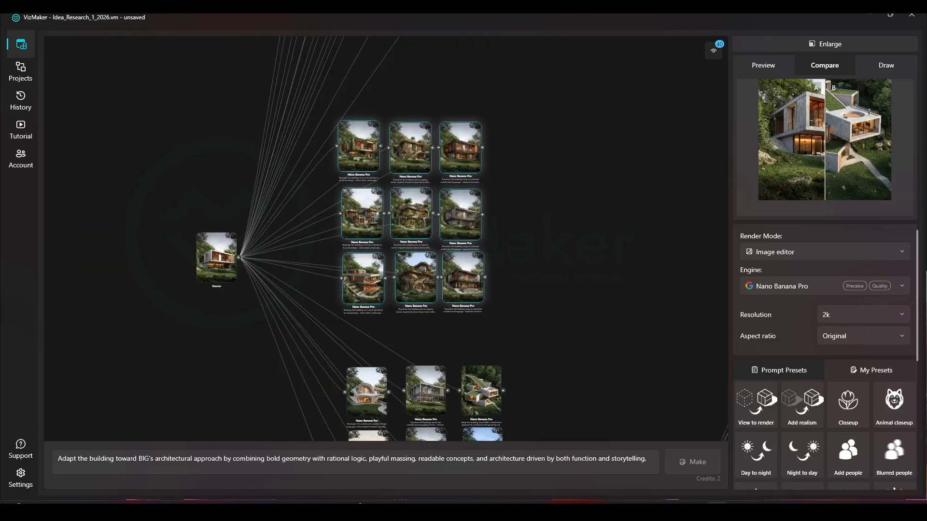